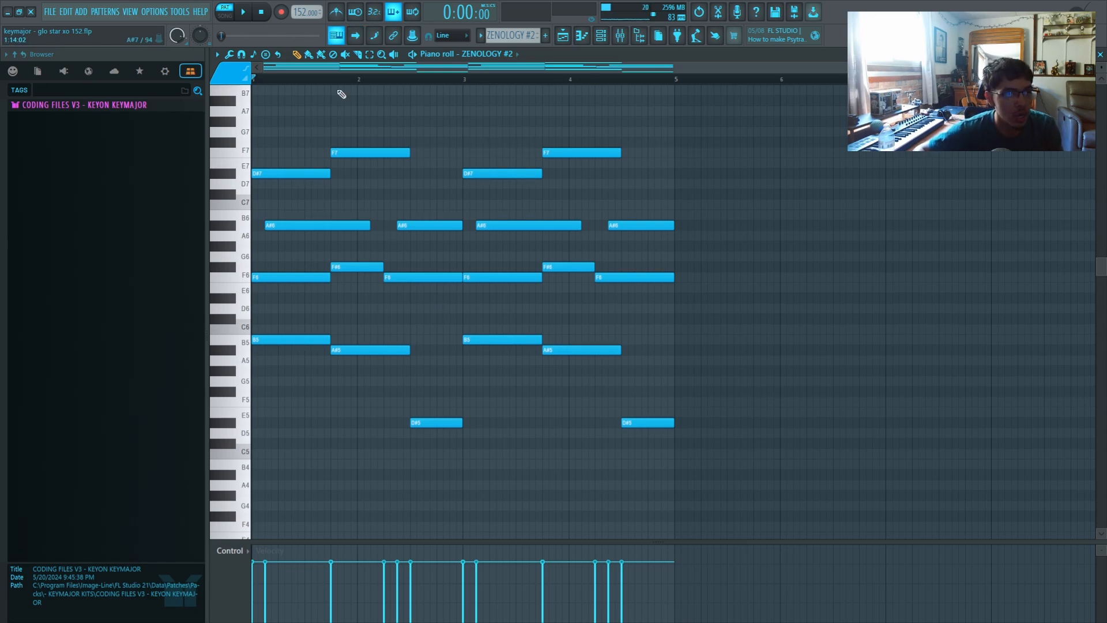
Check the typing keyboard's root note and scale options, then inspect the Ambience effect on the ZENOLOGY #2 mixer track
right_click(343, 36)
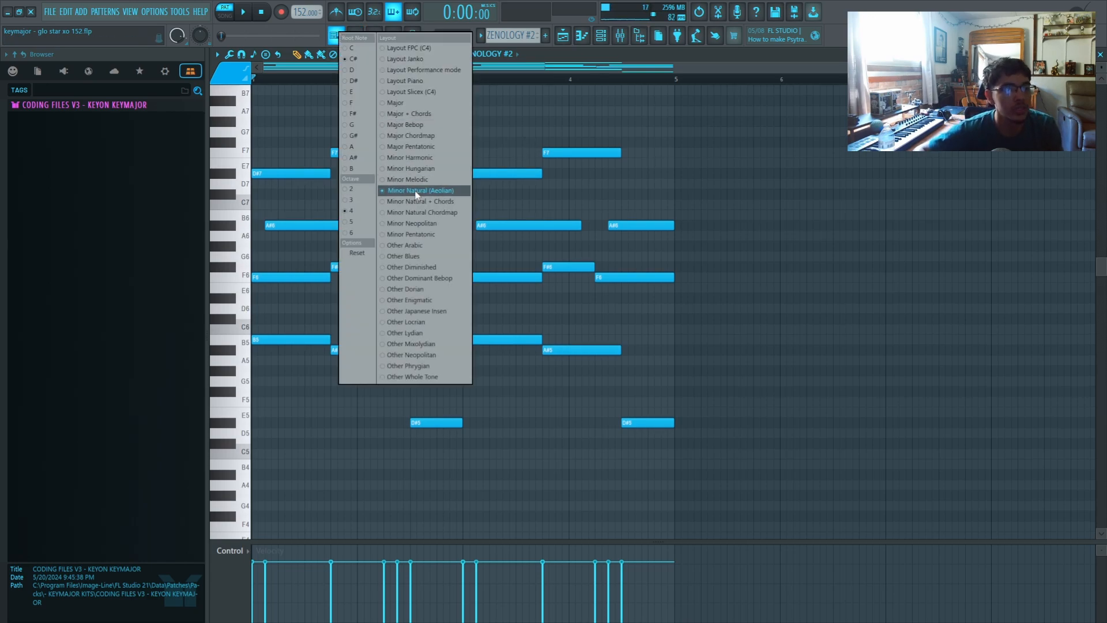
click(362, 85)
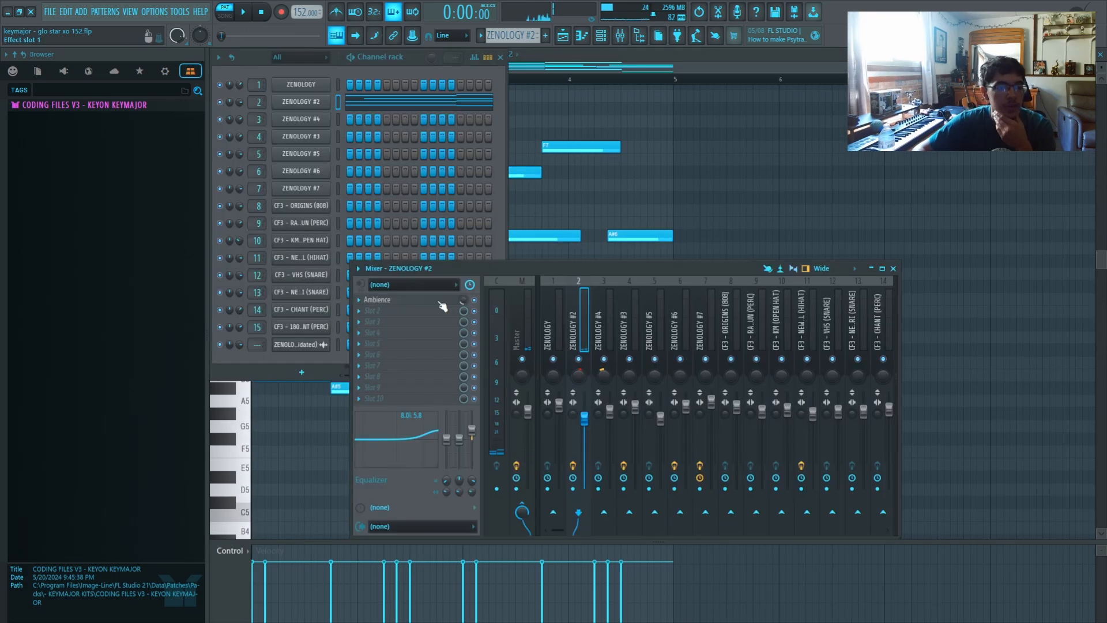
click(444, 306)
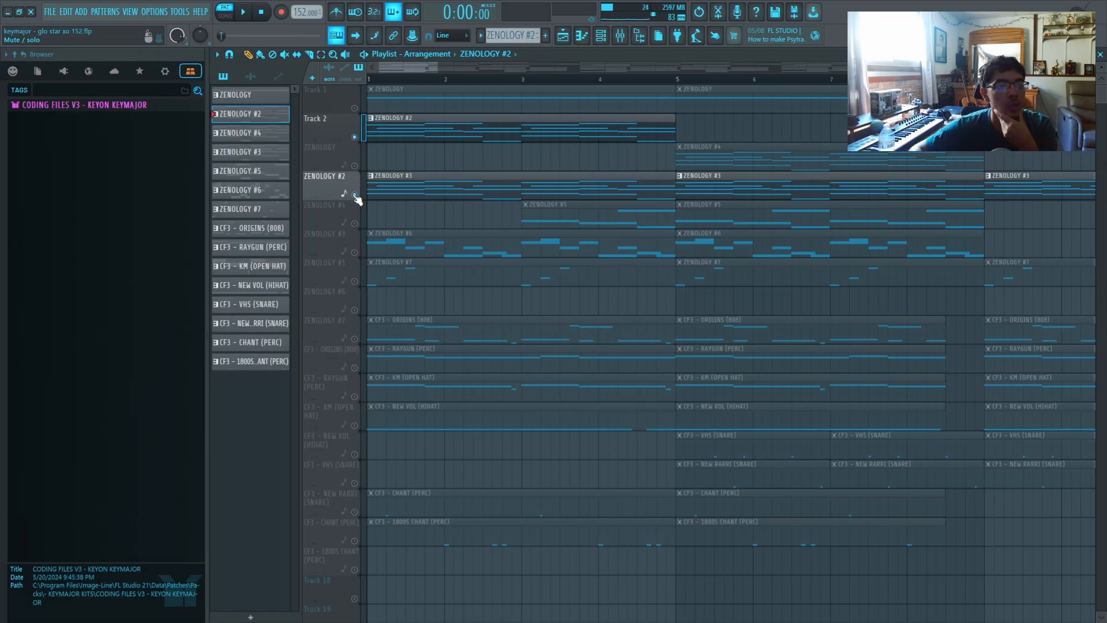
Inspect the ZENOLOGY #3 pattern's notes, its synth preset and the Ambience effect on its mixer track
double_click(416, 180)
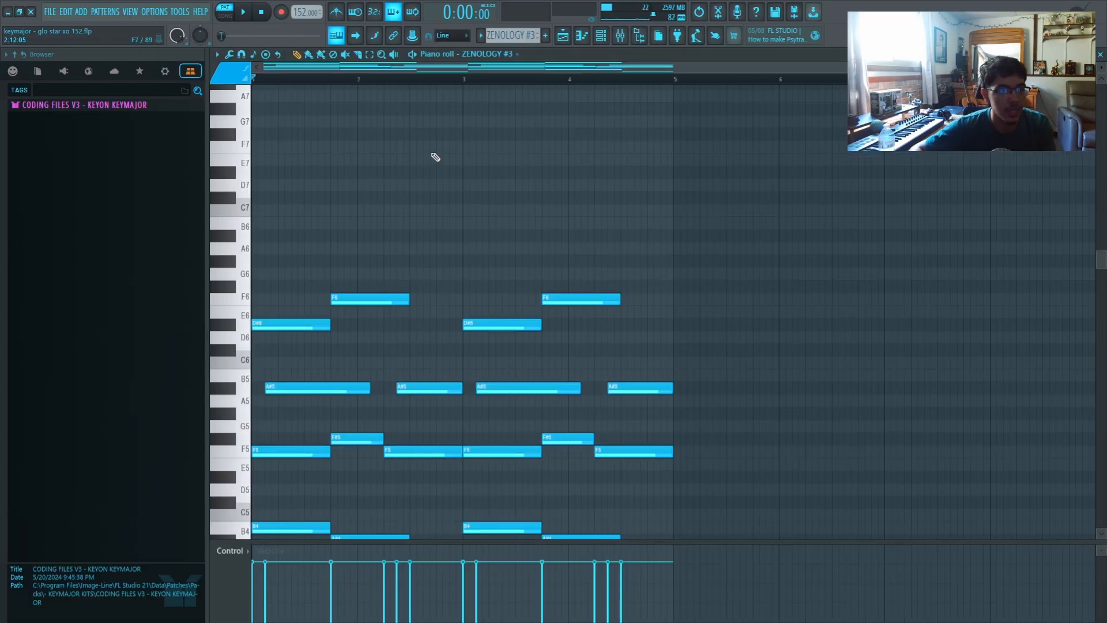
click(487, 54)
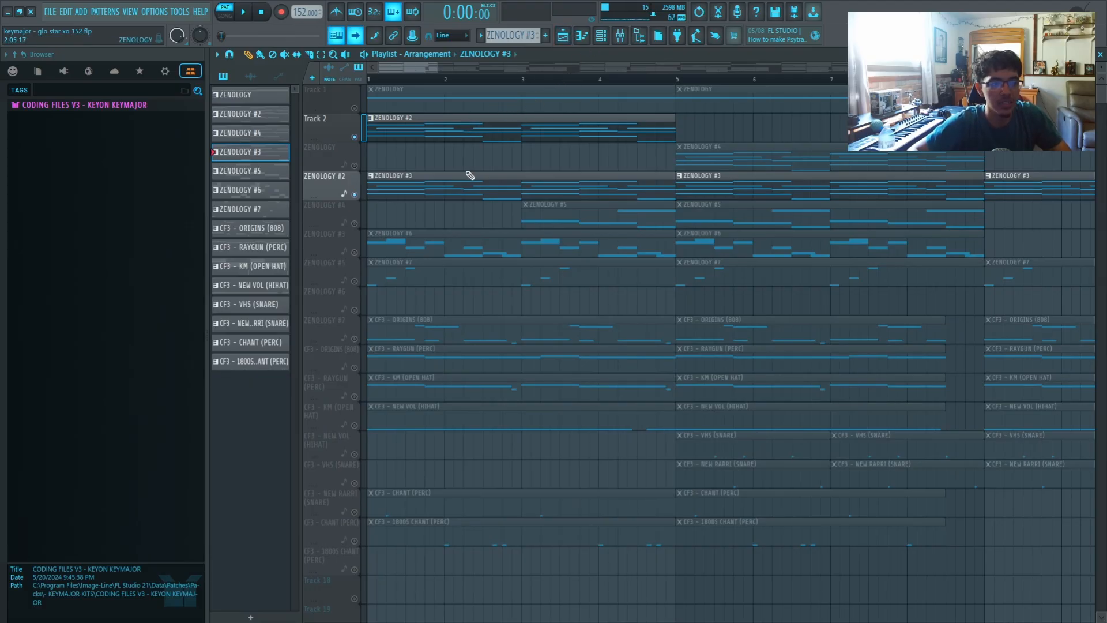
double_click(469, 175)
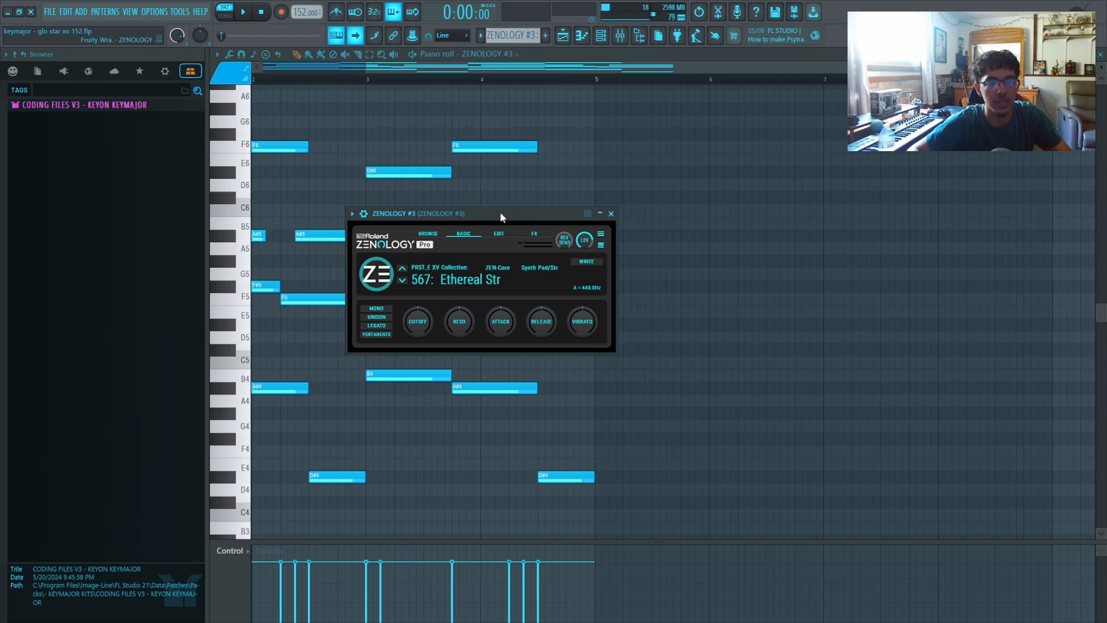
drag(500, 214, 506, 193)
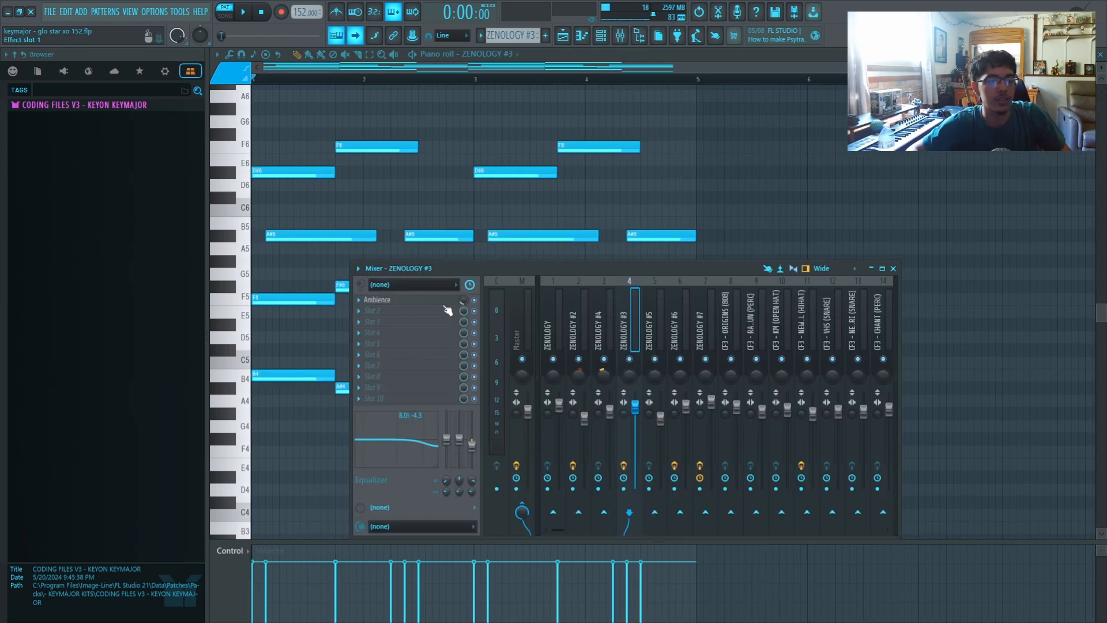
click(372, 300)
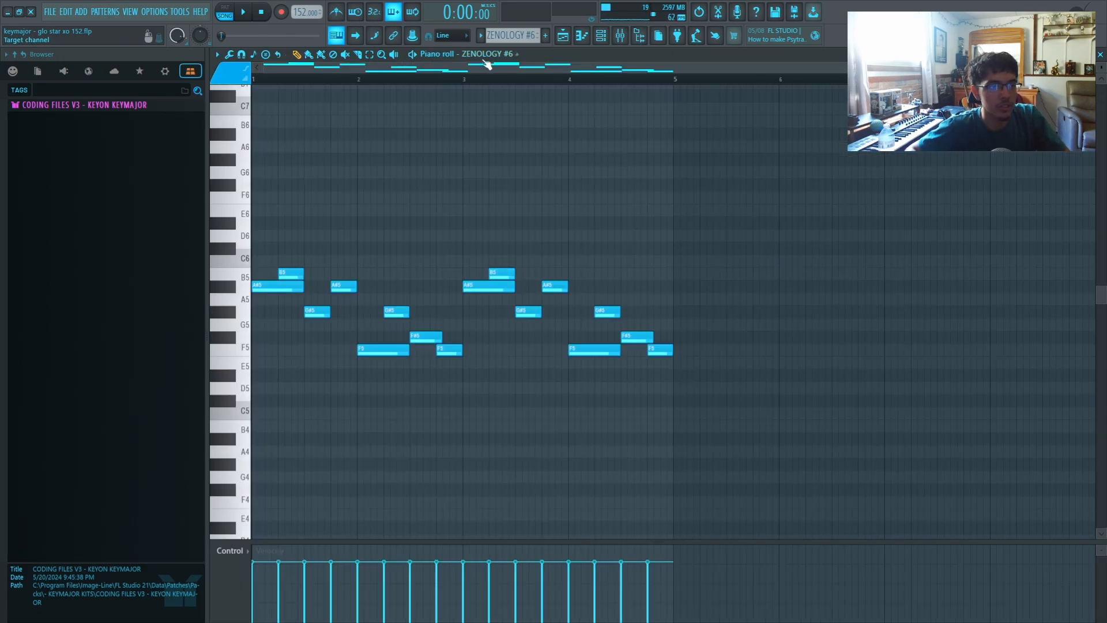
View the preset loaded in the ZENOLOGY #6 synth, then close the instrument and return to the pattern's notes
click(487, 57)
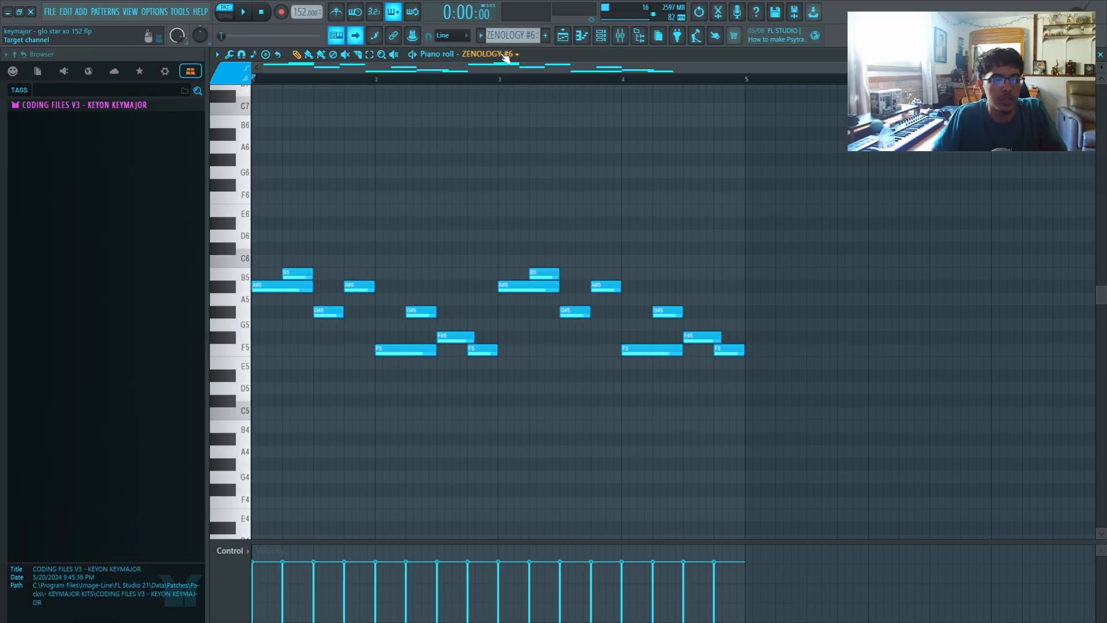
click(505, 54)
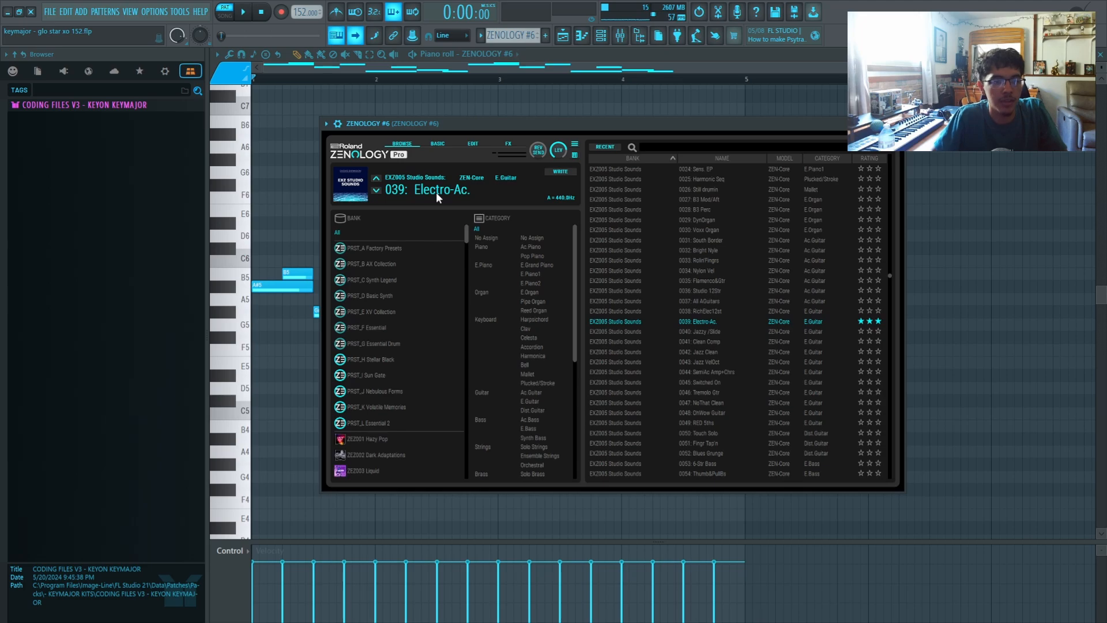
click(898, 123)
scroll(631, 221, down, 1)
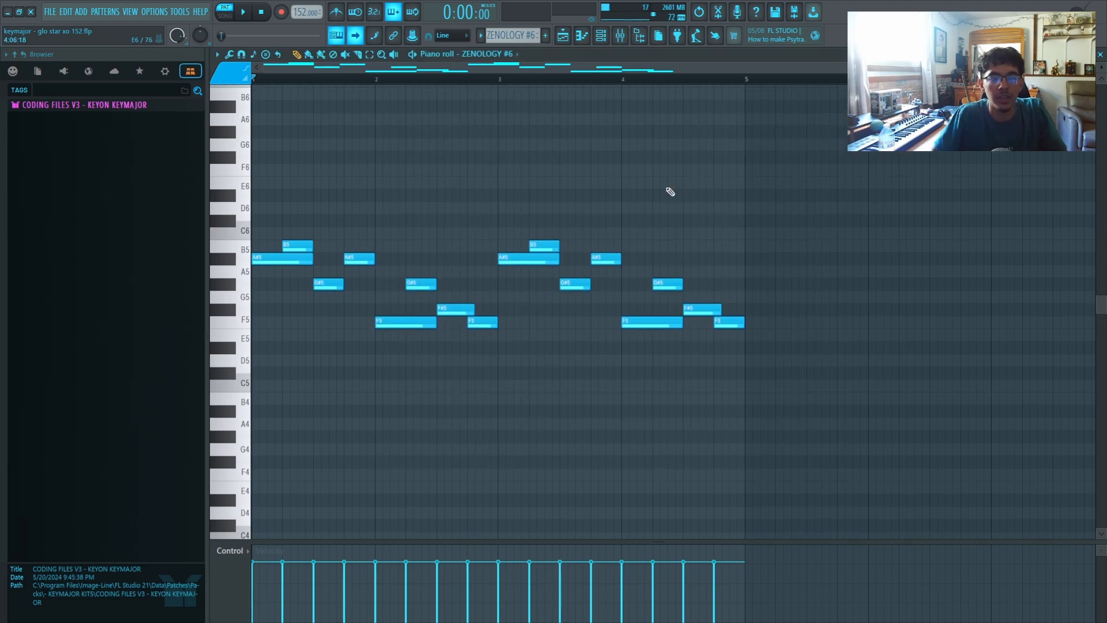
Switch to the ZENOLOGY #7 pattern, view its synth preset and play the pattern
key(KP_Add)
click(481, 55)
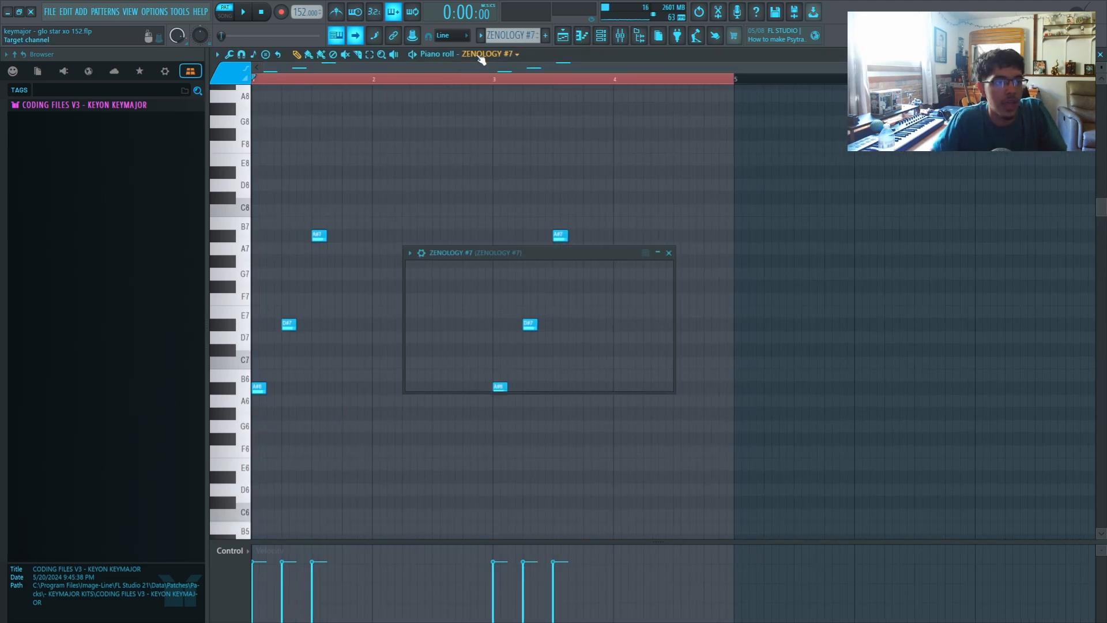
drag(512, 254, 428, 198)
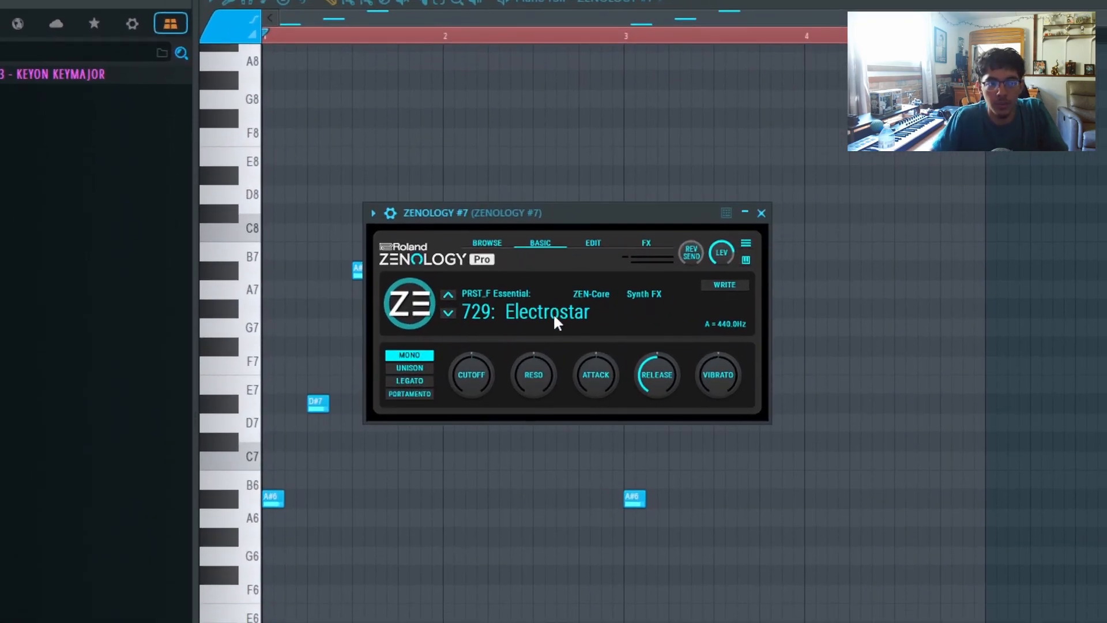
key(Escape)
middle_click(489, 384)
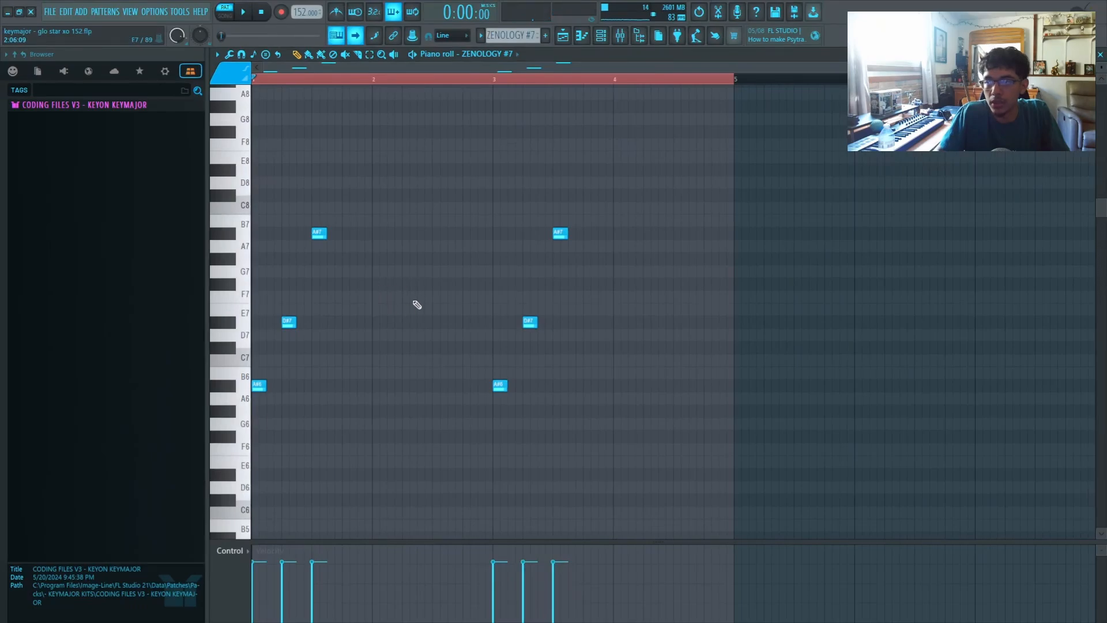
key(space)
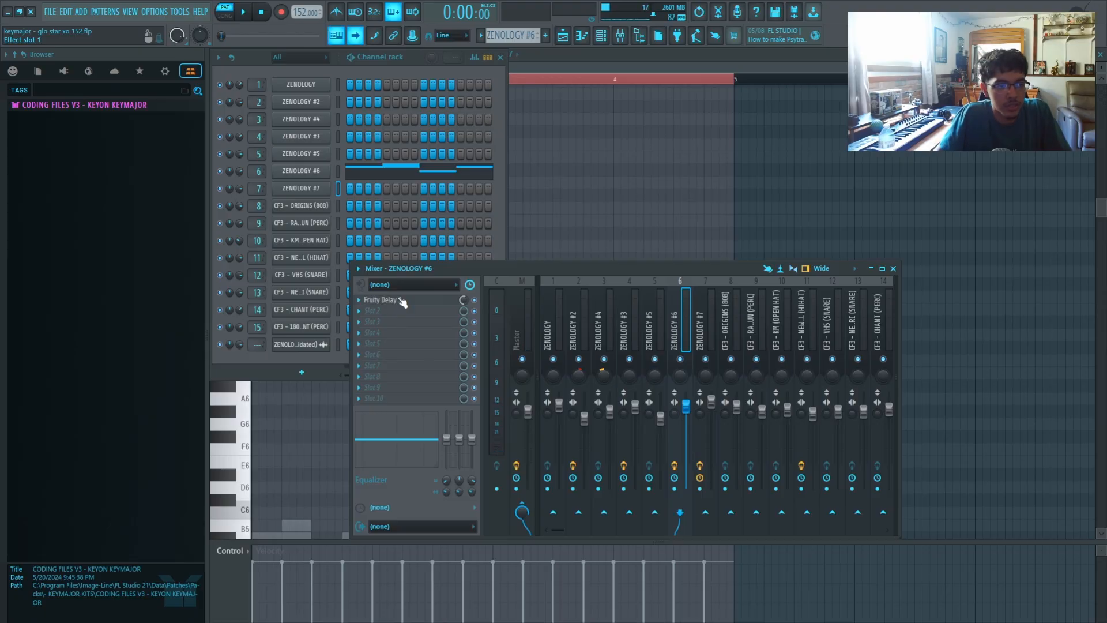
Inspect Fruity Delay 3 on the ZENOLOGY #6 mixer track and EQ SITRAL-295 on the ZENOLOGY #7 track
click(402, 302)
drag(467, 200, 441, 205)
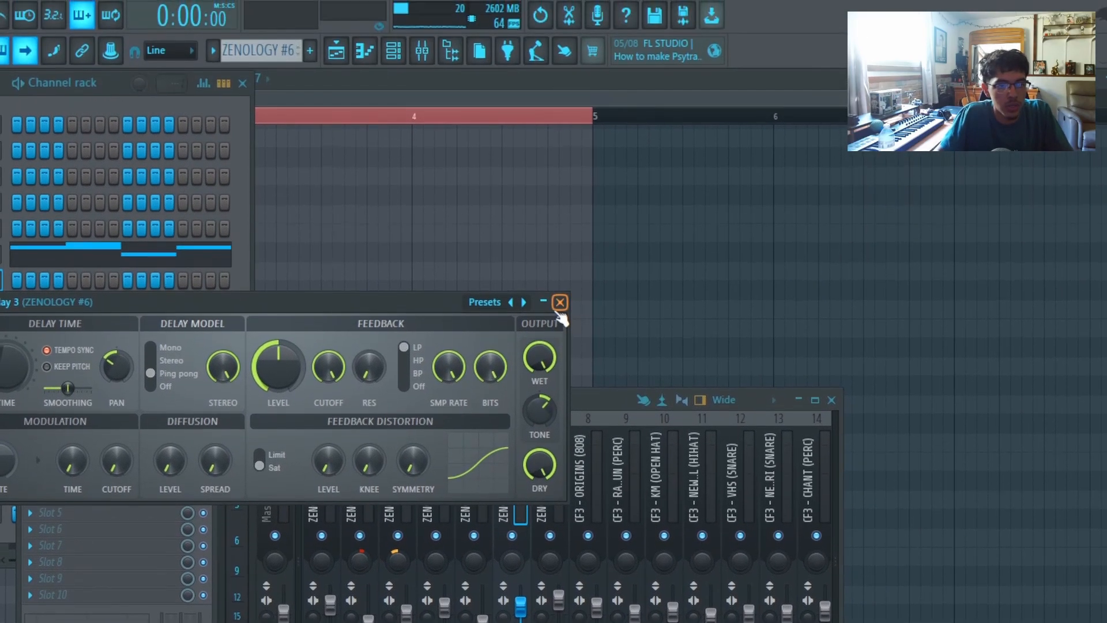
click(559, 304)
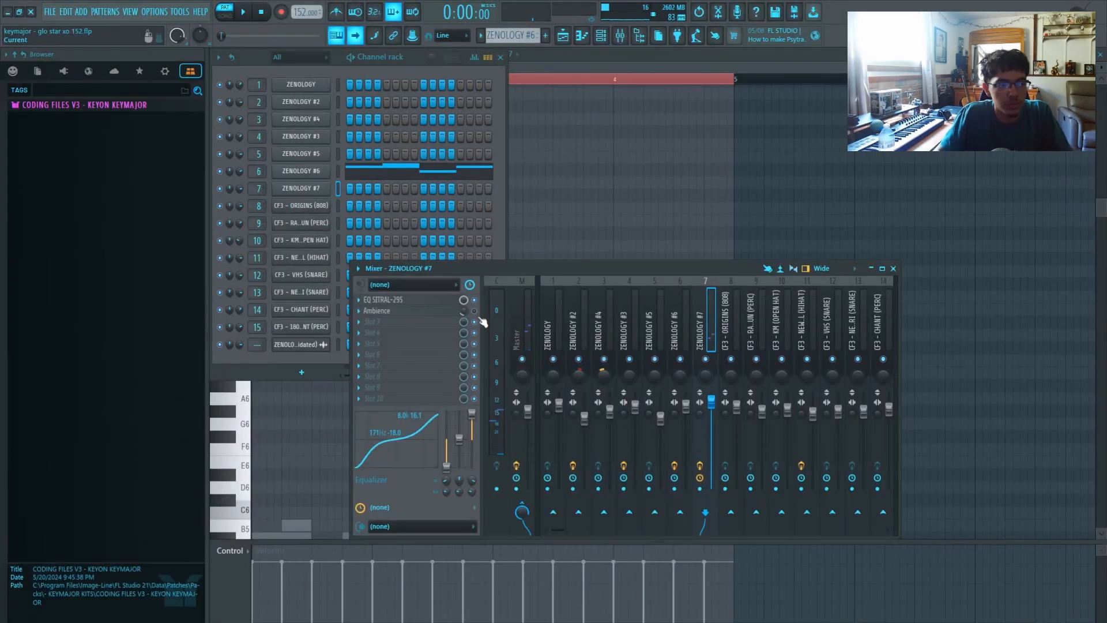
click(425, 301)
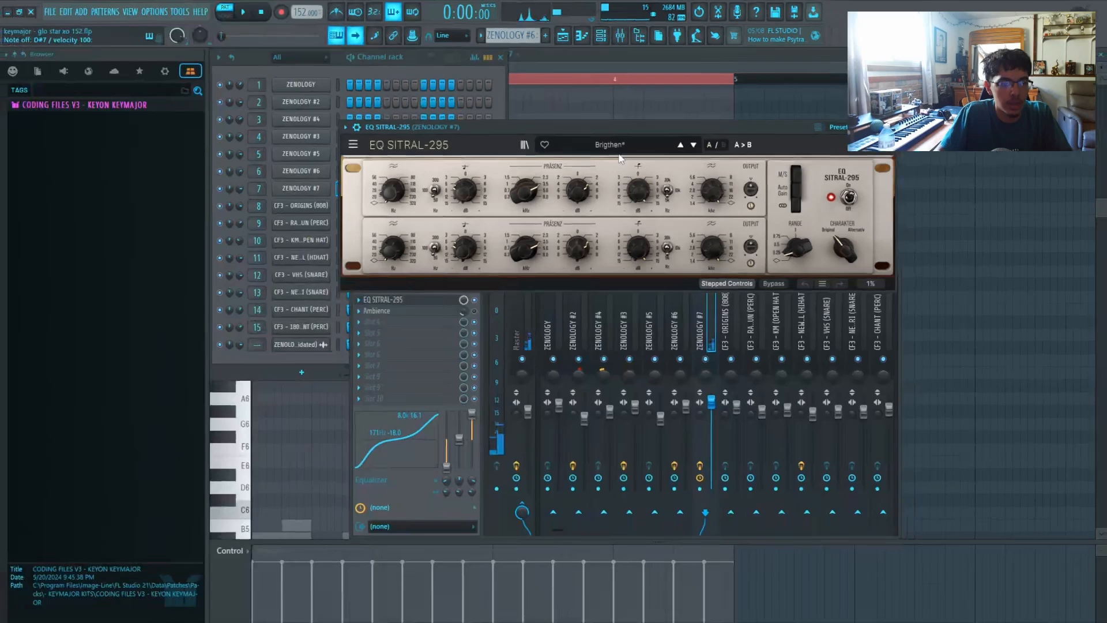
click(962, 190)
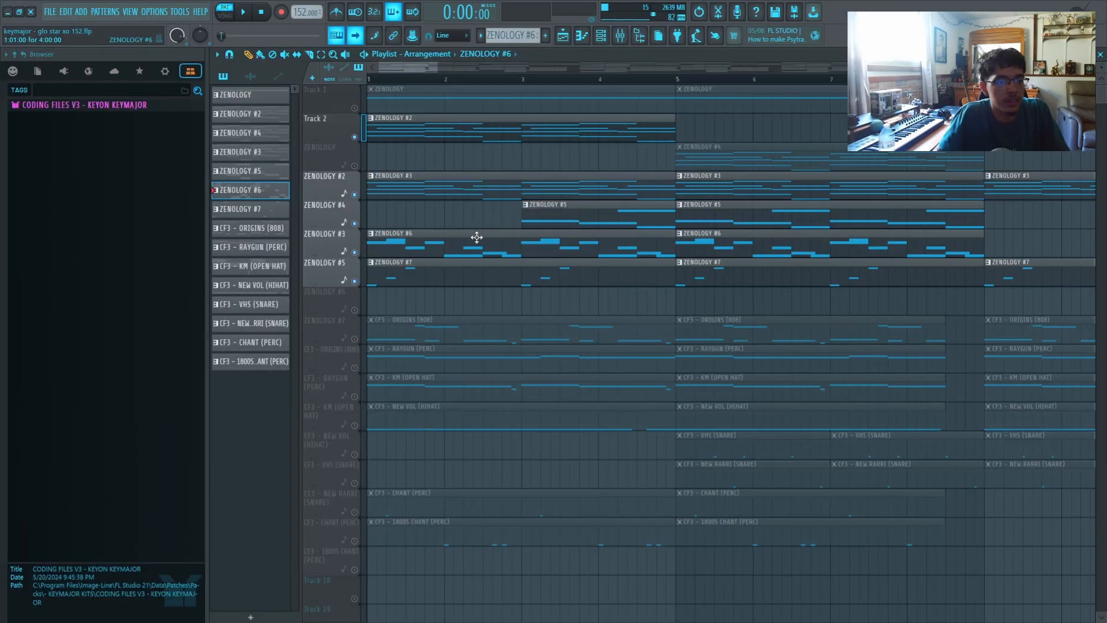
Inspect the ZENOLOGY #5 pattern's notes, its synth preset and its mixer track equalizer
double_click(542, 216)
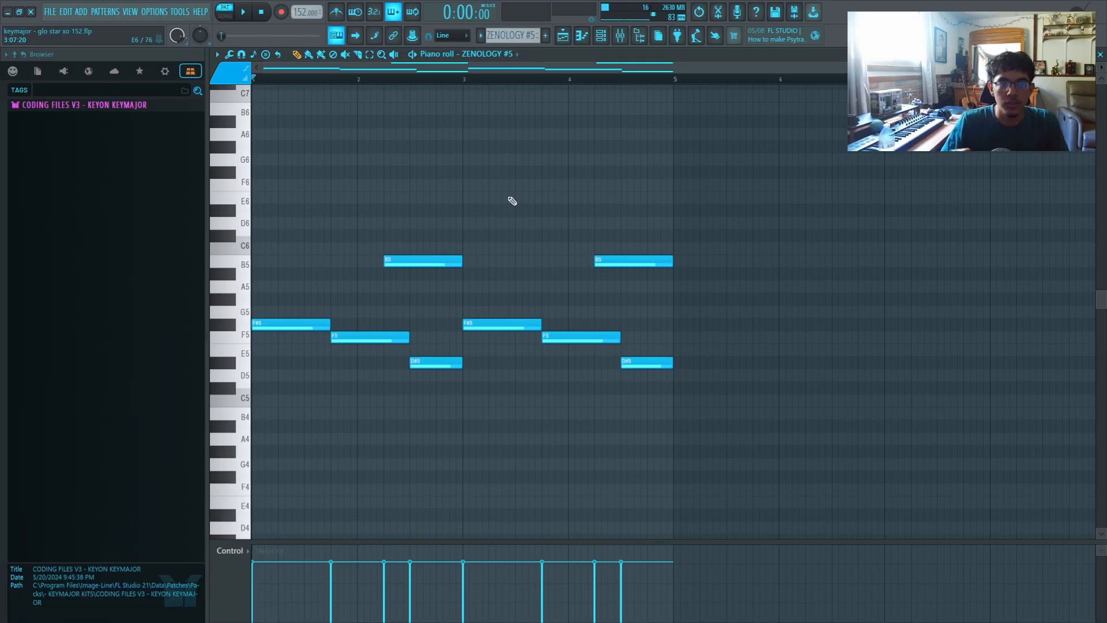
right_click(496, 56)
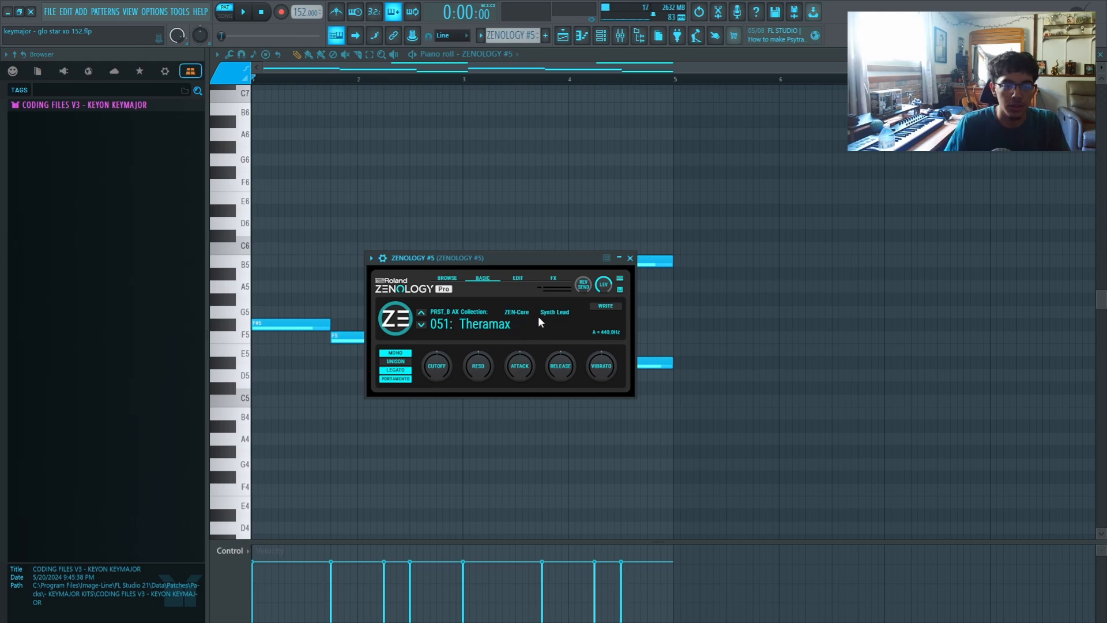
click(631, 258)
key(F9)
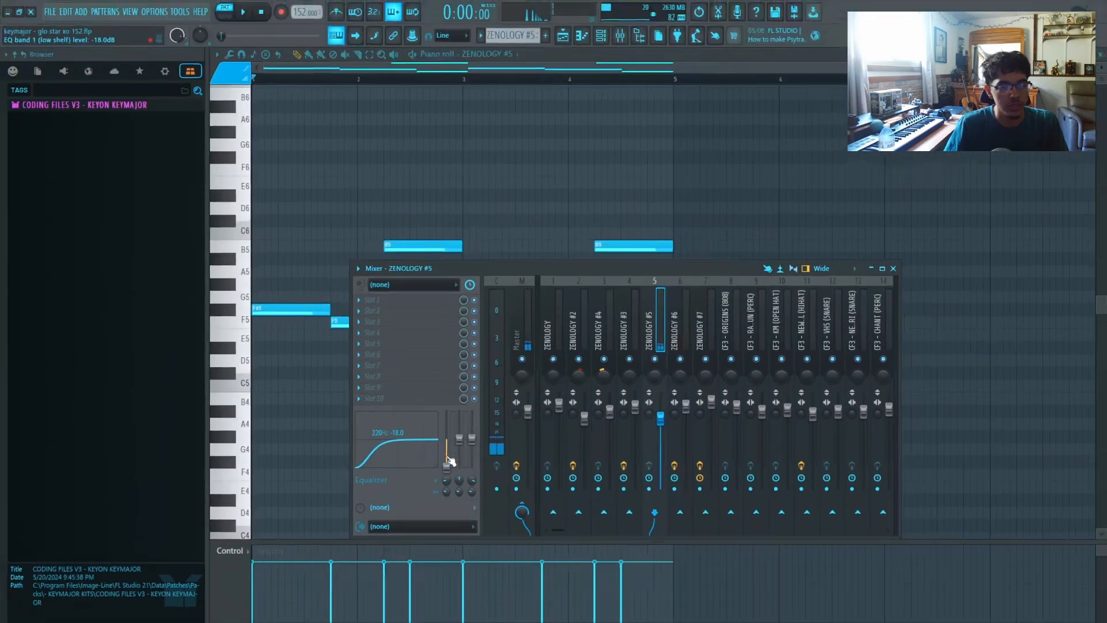
Open the first ZENOLOGY pattern from the playlist, view its synth preset and play back its single long note
key(F5)
double_click(383, 106)
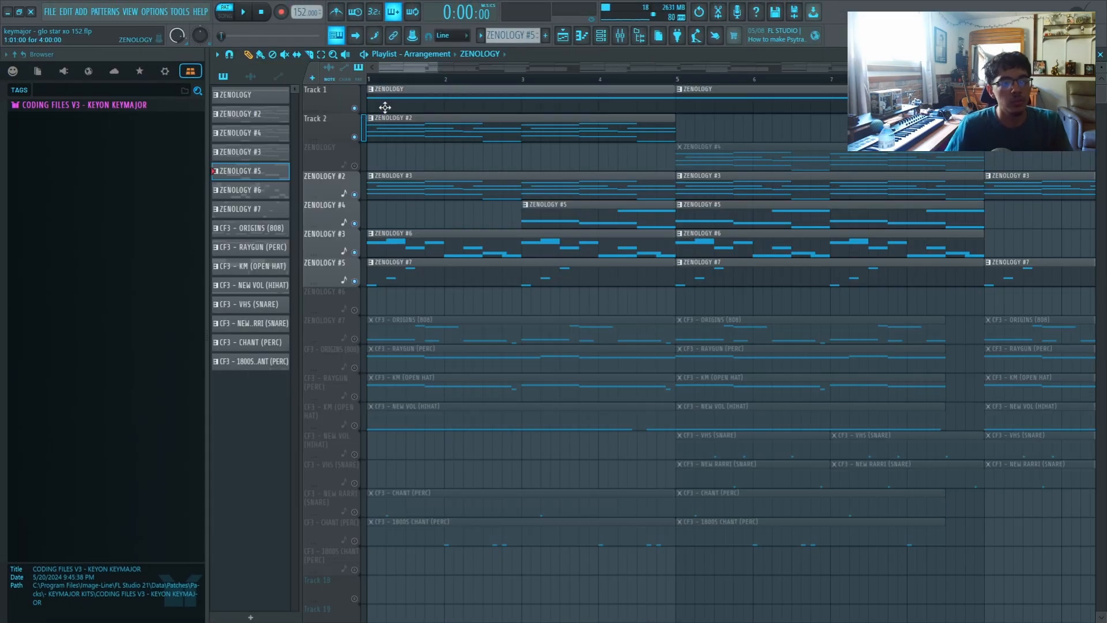
click(470, 55)
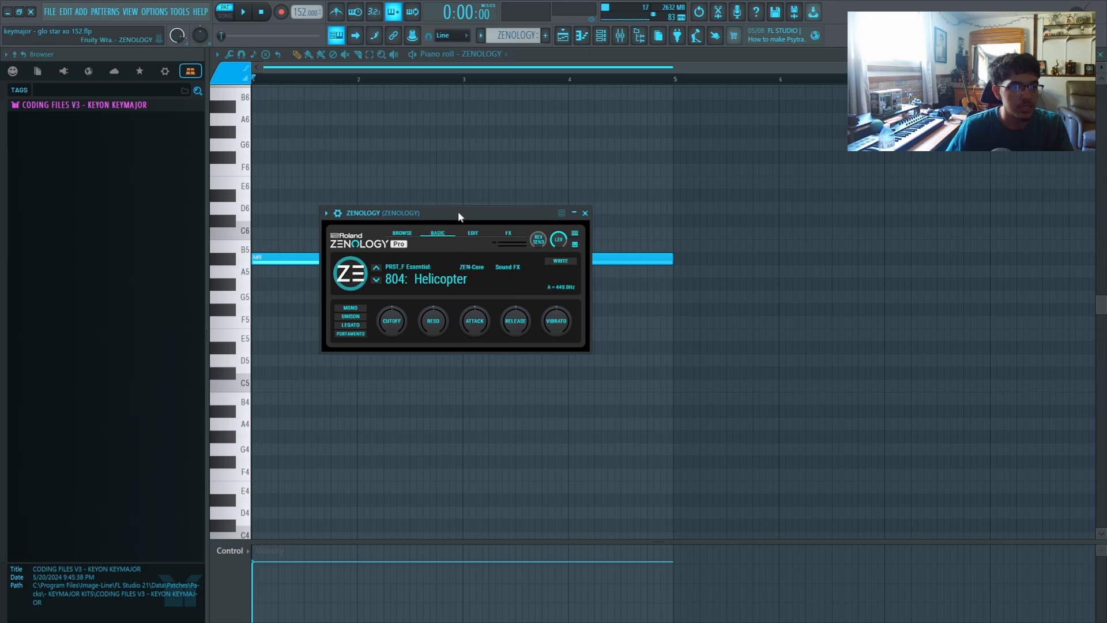
key(Escape)
scroll(437, 146, down, 1)
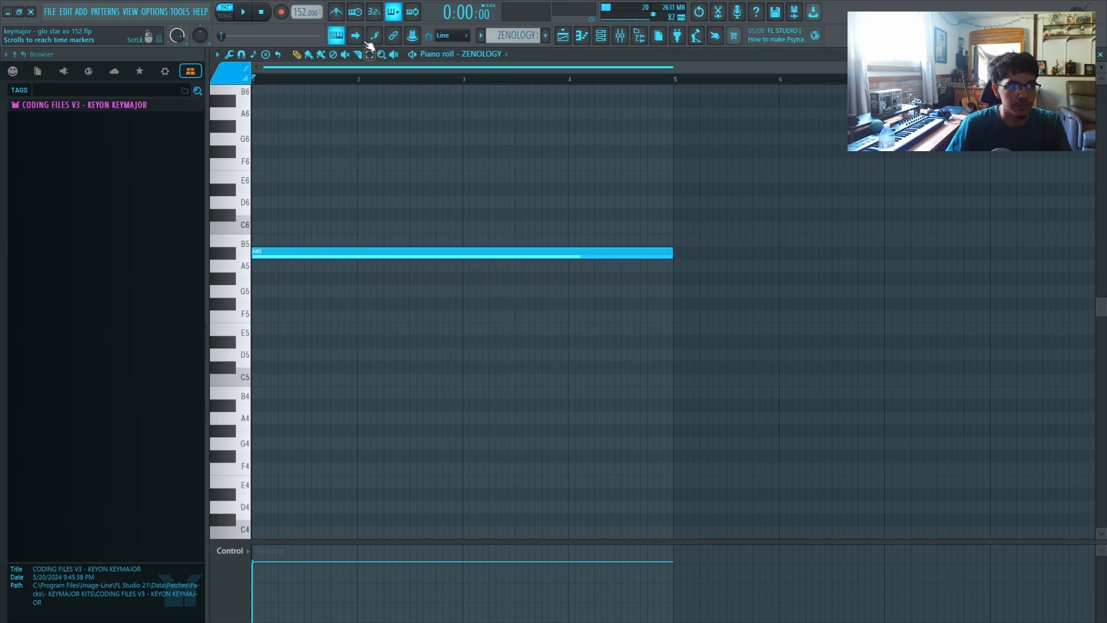
key(space)
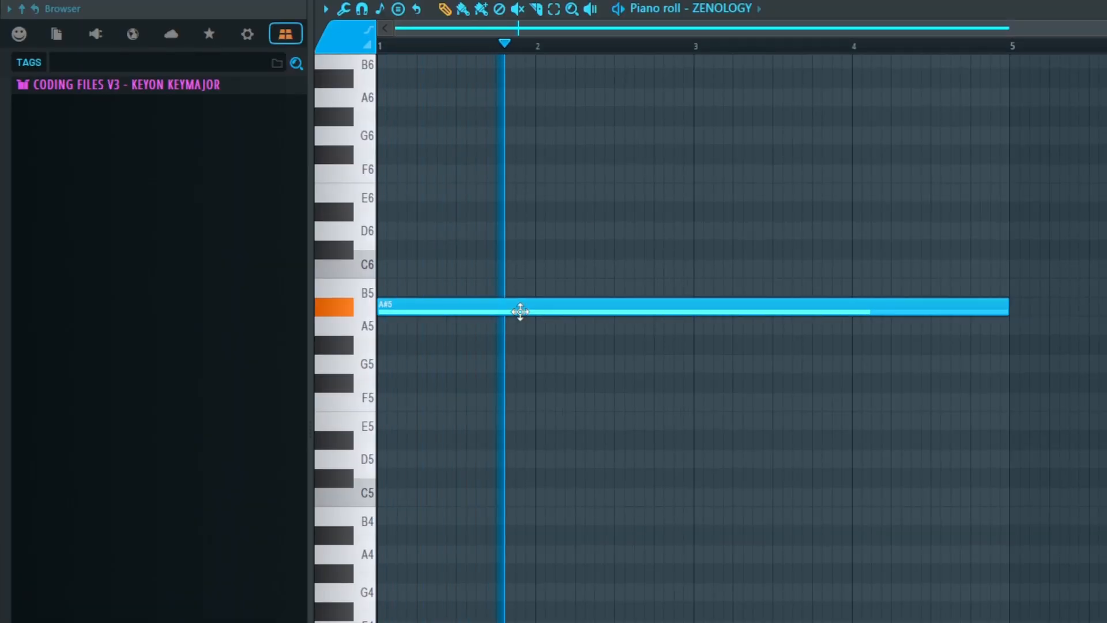
key(space)
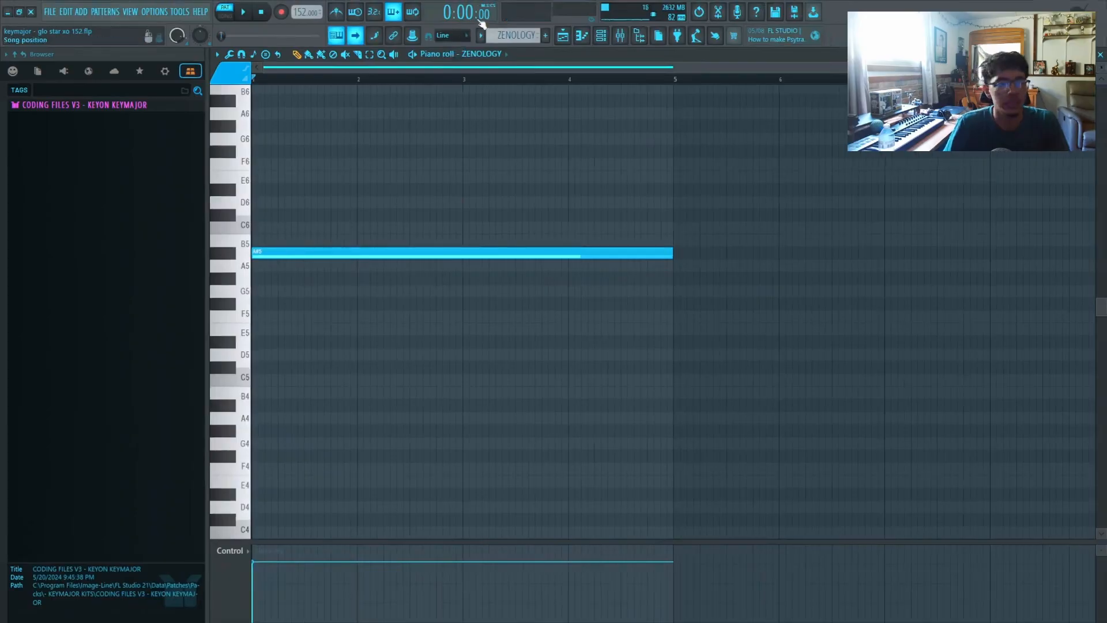
Open the ZENOLOGY #4 pattern from the playlist and view its notes and synth preset
click(568, 40)
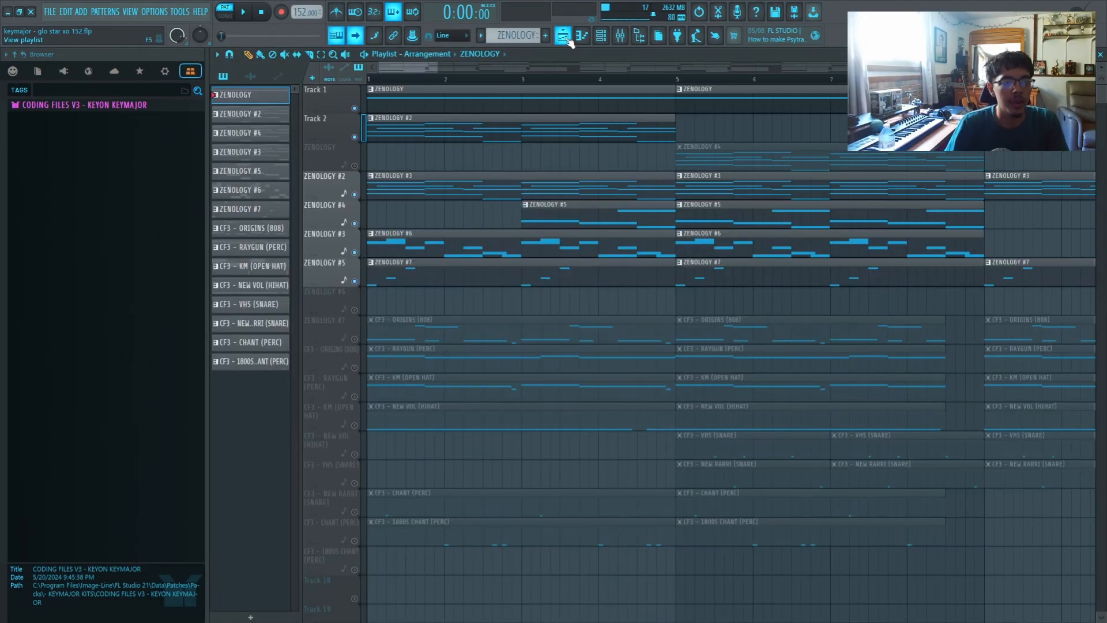
scroll(528, 160, down, 4)
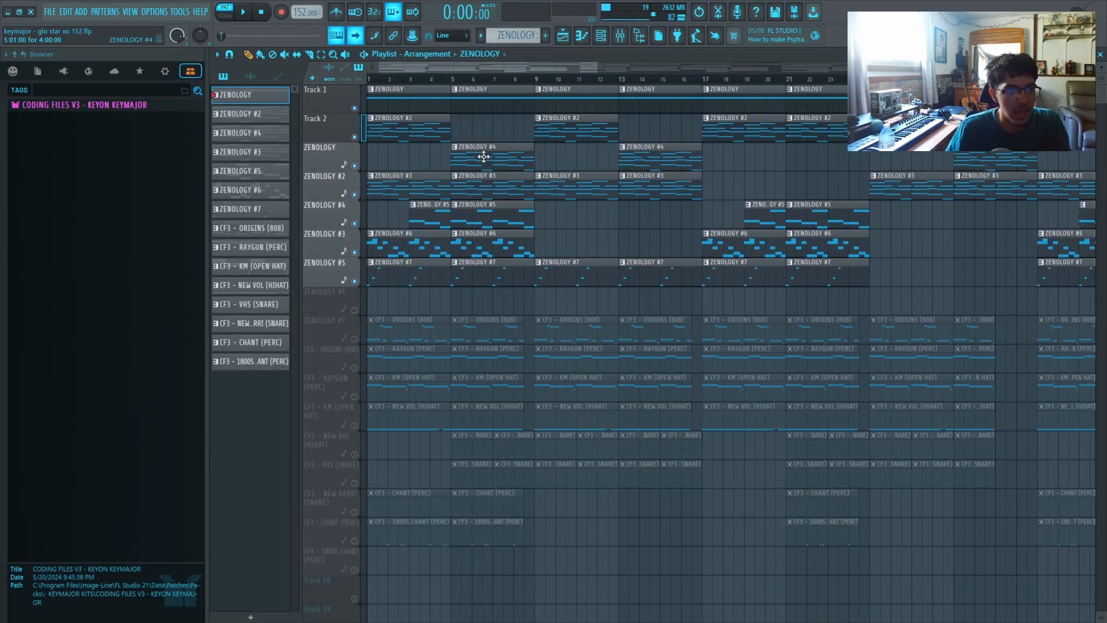
scroll(449, 157, up, 2)
drag(495, 151, 485, 152)
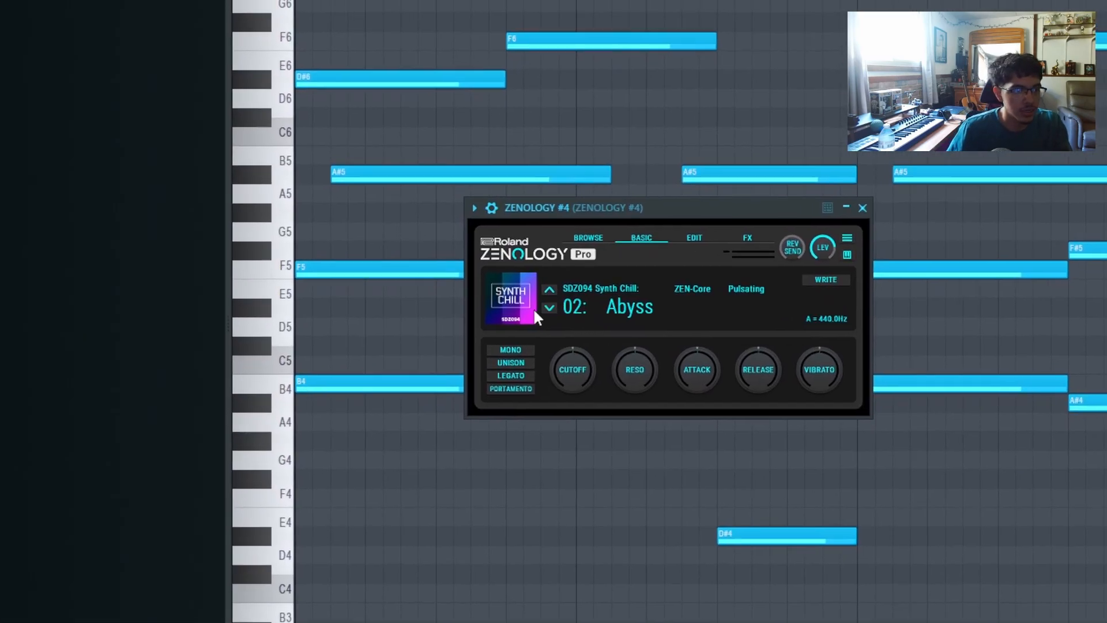
key(Escape)
Examine how the seven ZENOLOGY melody patterns are arranged in the playlist, temporarily selecting their clips across the first 24 bars
scroll(565, 285, down, 3)
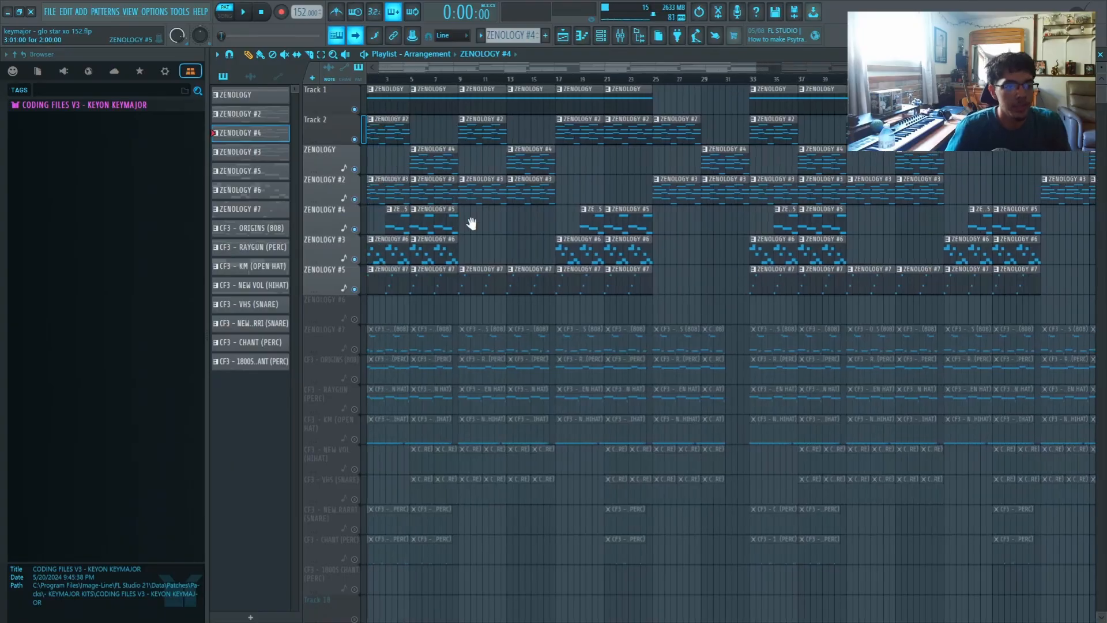
scroll(396, 242, up, 3)
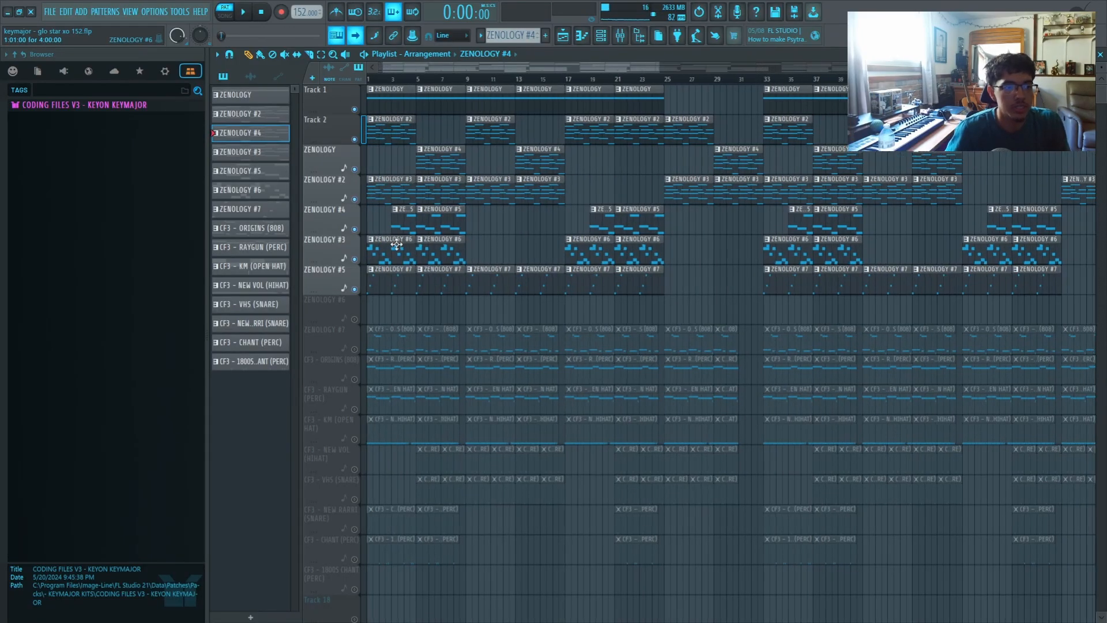
drag(735, 276, 272, 102)
scroll(507, 245, down, 3)
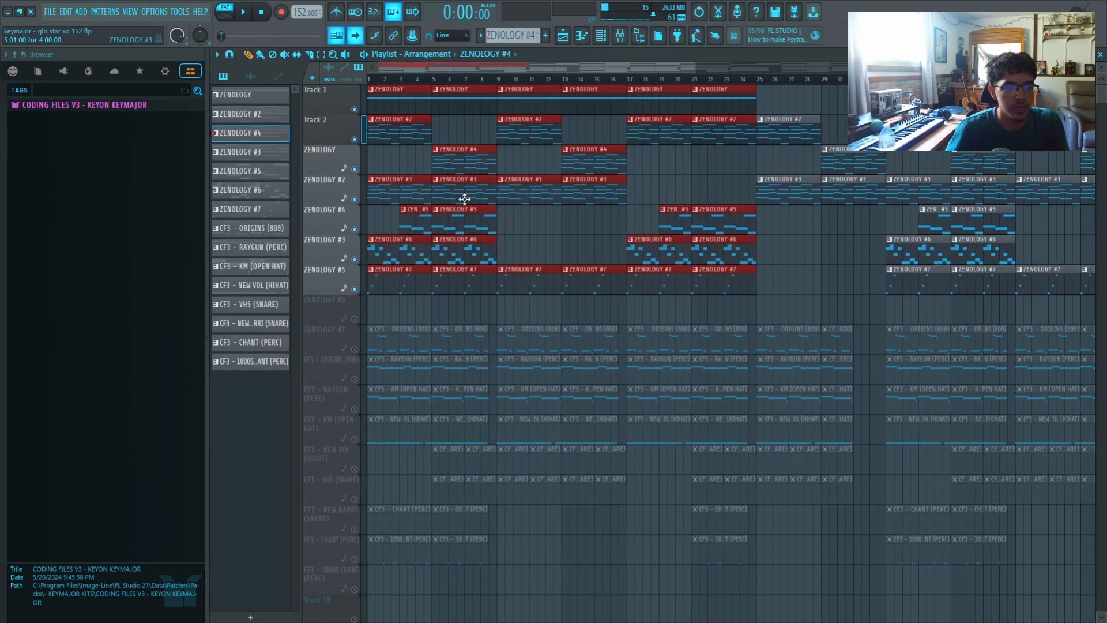
ctrl+click(519, 248)
scroll(371, 202, up, 1)
scroll(371, 202, up, 1)
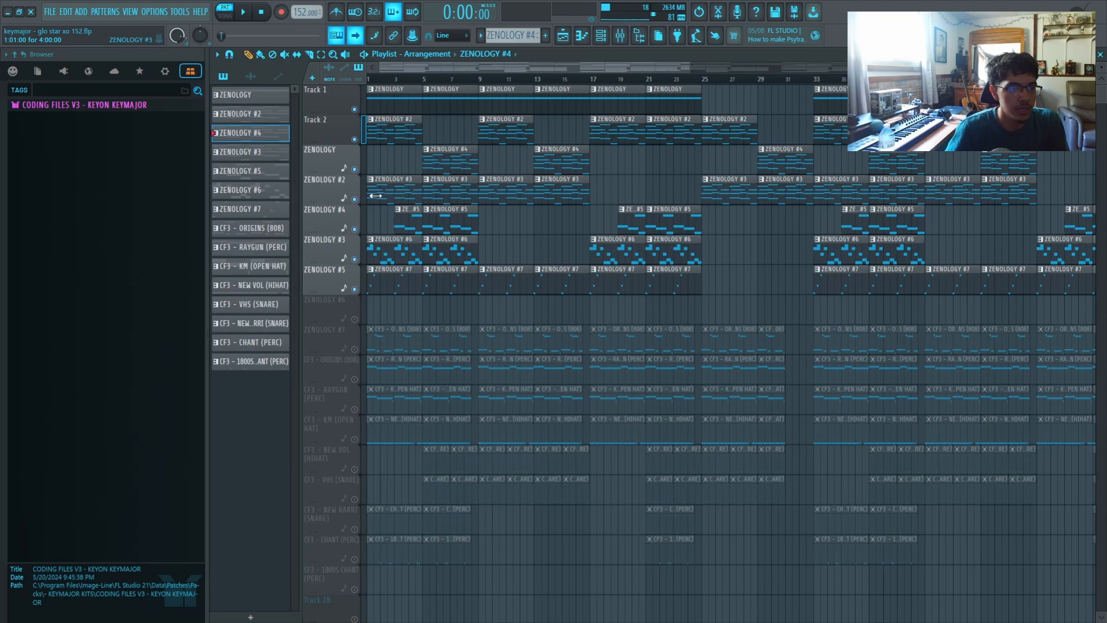
scroll(375, 195, up, 3)
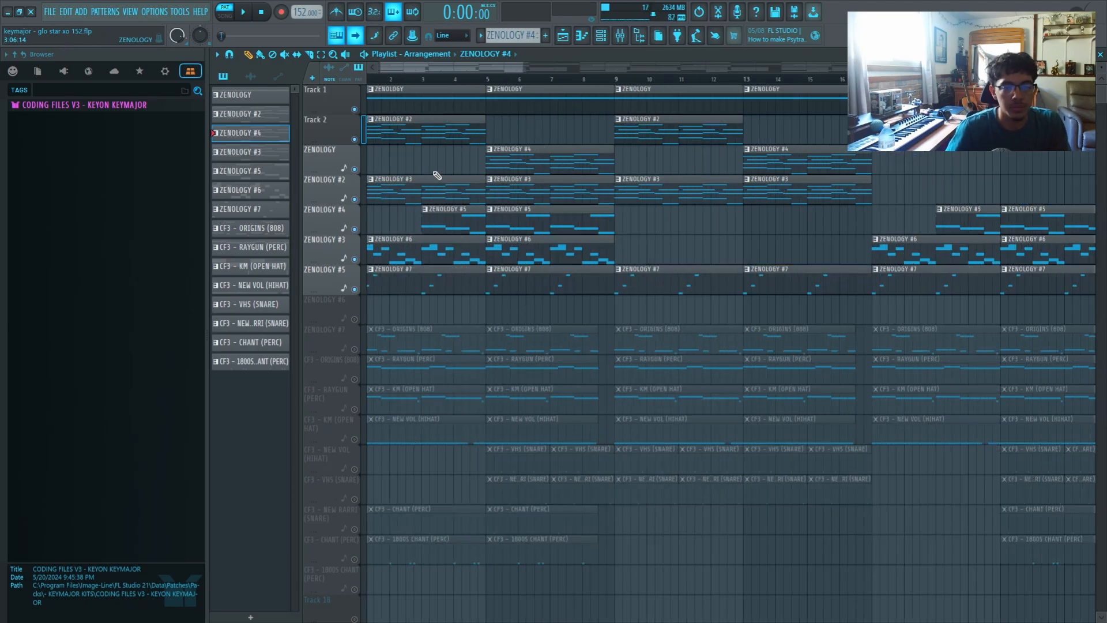
Switch playback to song mode and play the arrangement with only the ZENOLOGY melody tracks unmuted
scroll(546, 258, down, 2)
key(l)
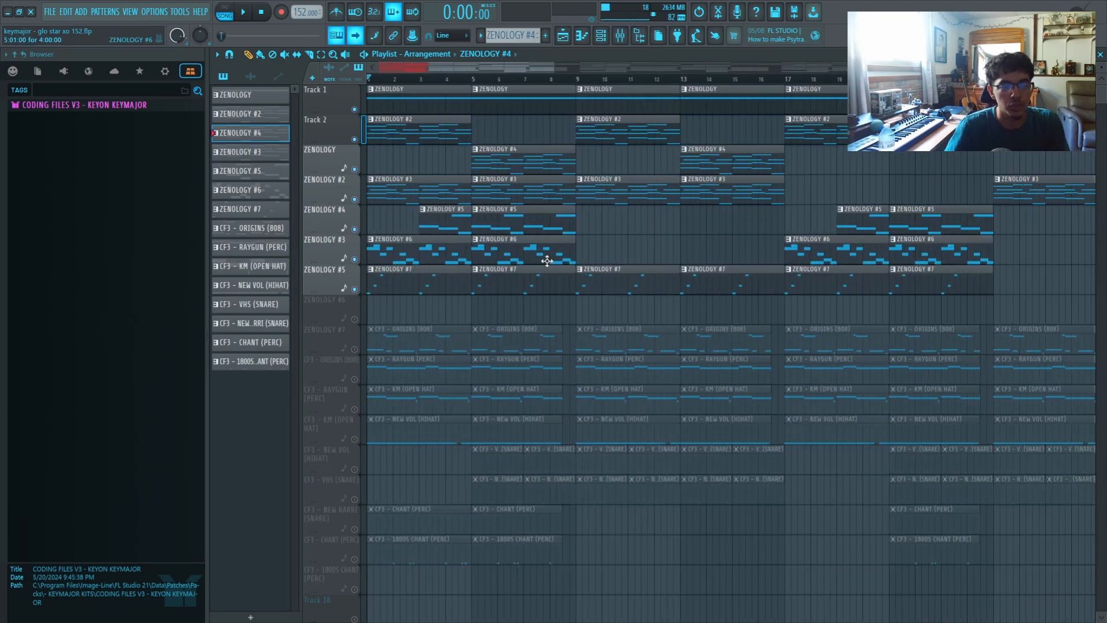
key(space)
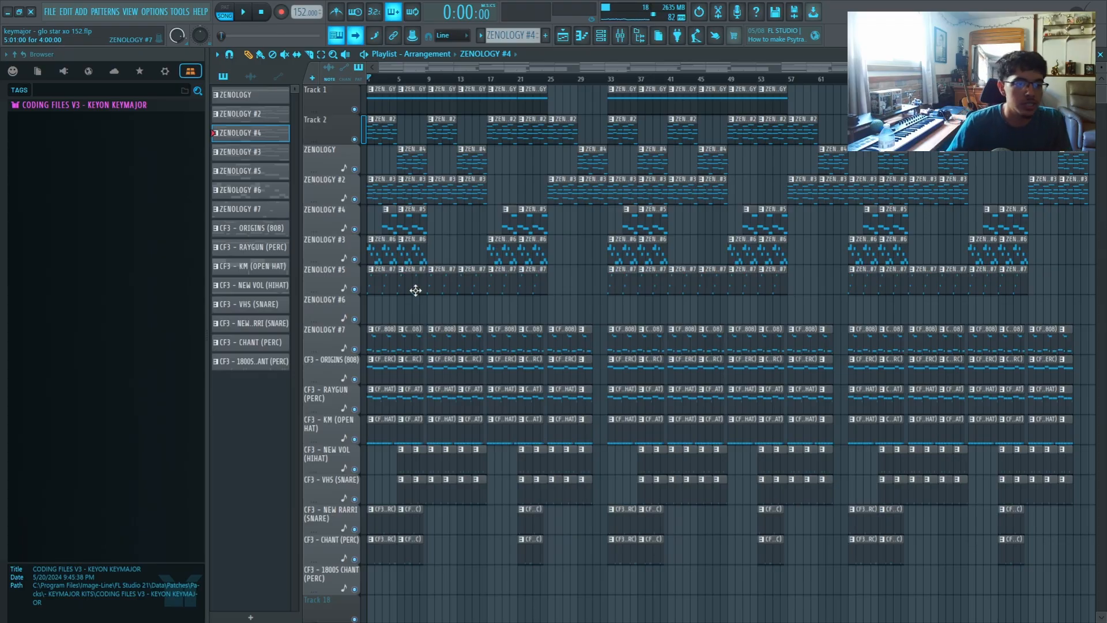
Inspect the CF3 - ORIGINS (808) channel's sample and envelope settings, locate its sample in the browser and play back the pattern
scroll(406, 325, up, 4)
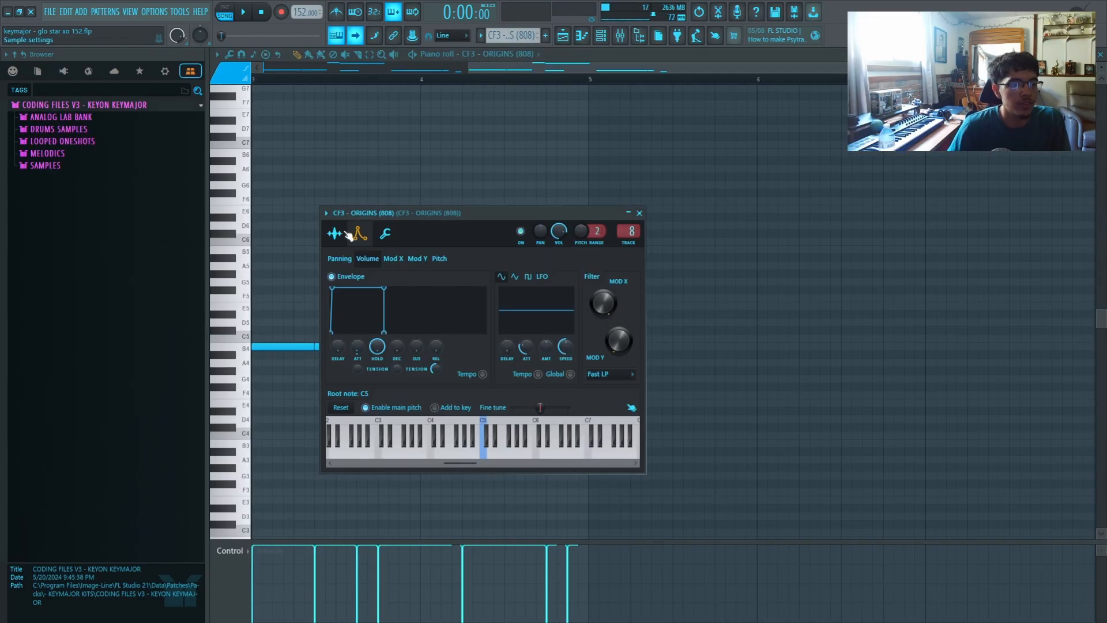
click(341, 234)
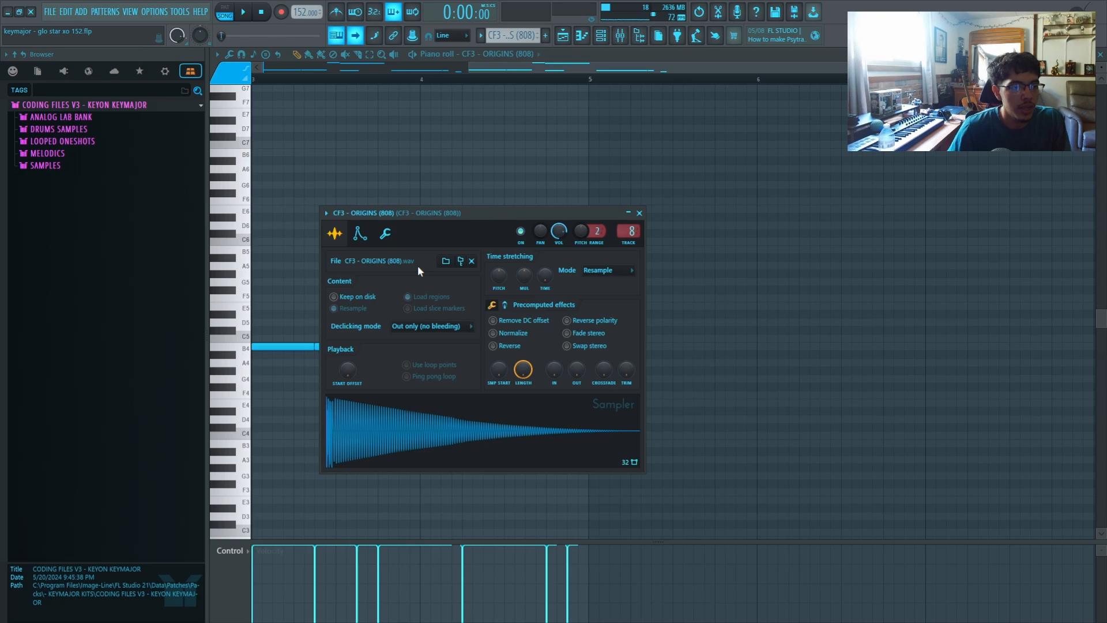
click(462, 261)
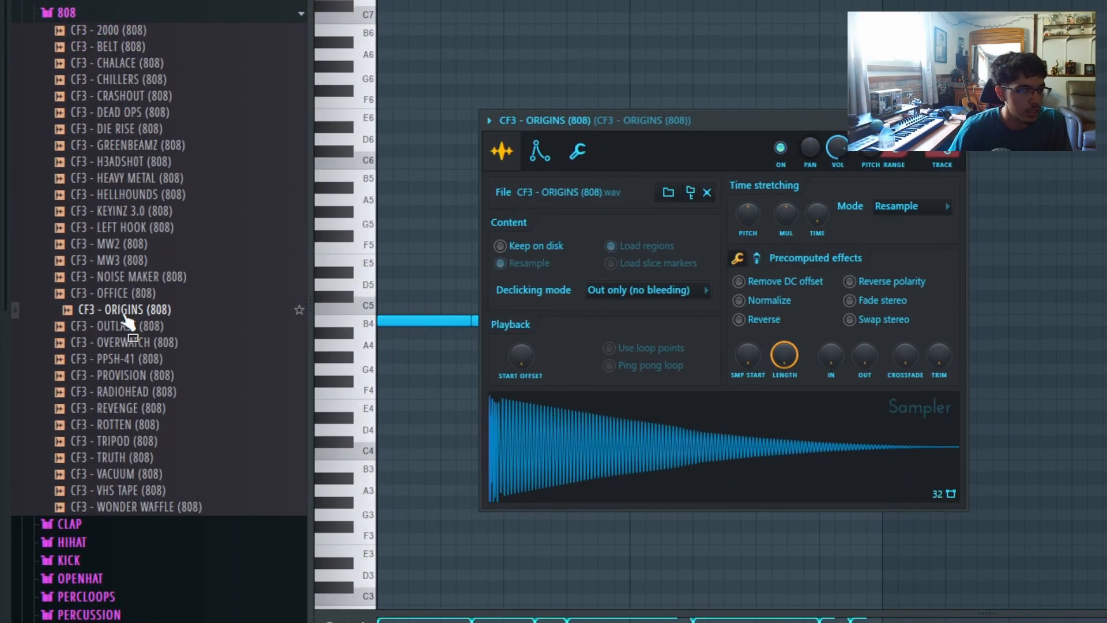
click(540, 152)
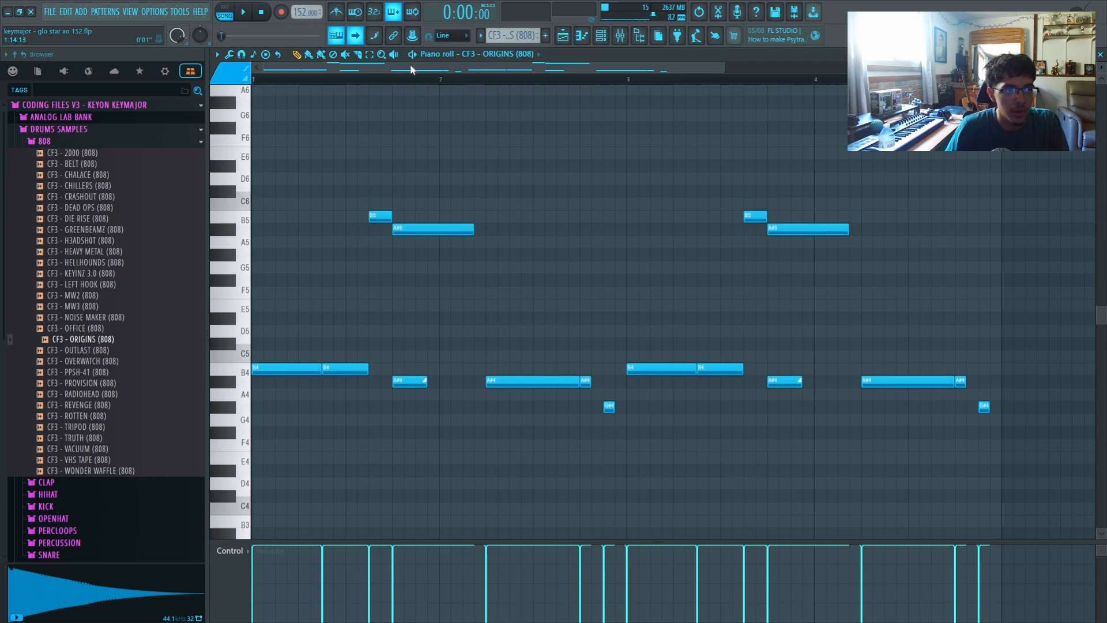
key(space)
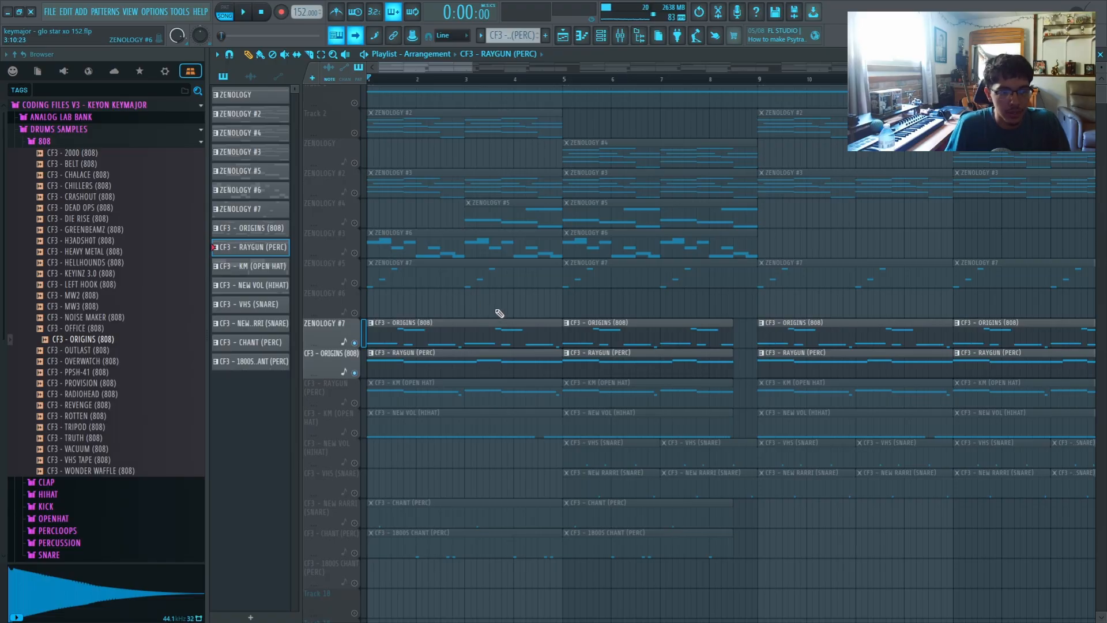
Locate the CF3 - RAYGUN (PERC) and CF3 - KM (OPEN HAT) samples in the browser and view the open hat's sampler settings
double_click(438, 361)
click(461, 261)
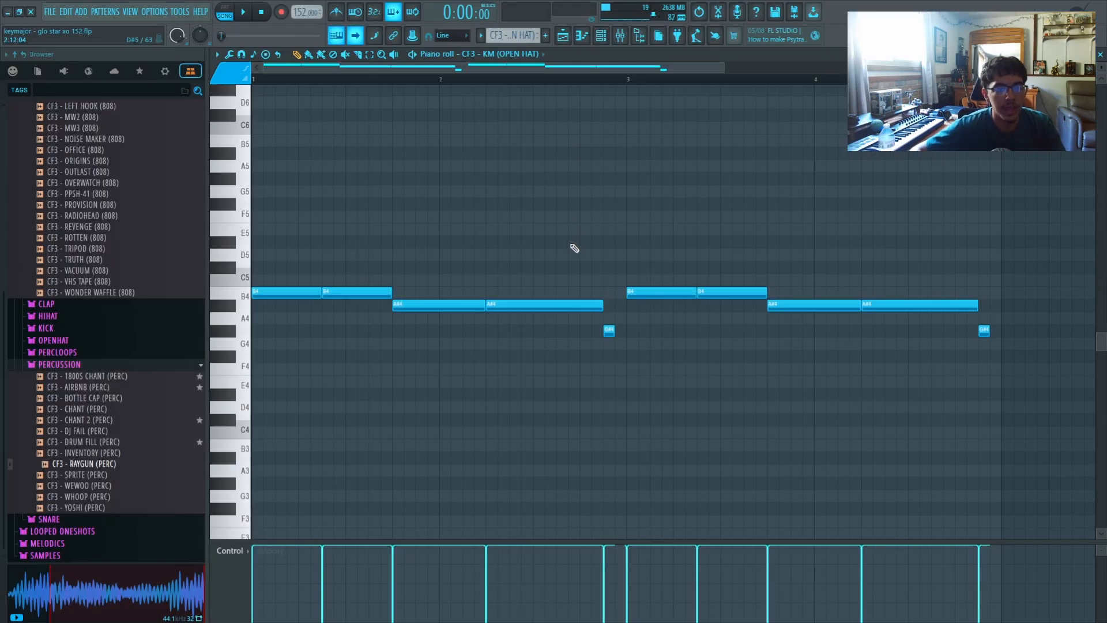
click(531, 55)
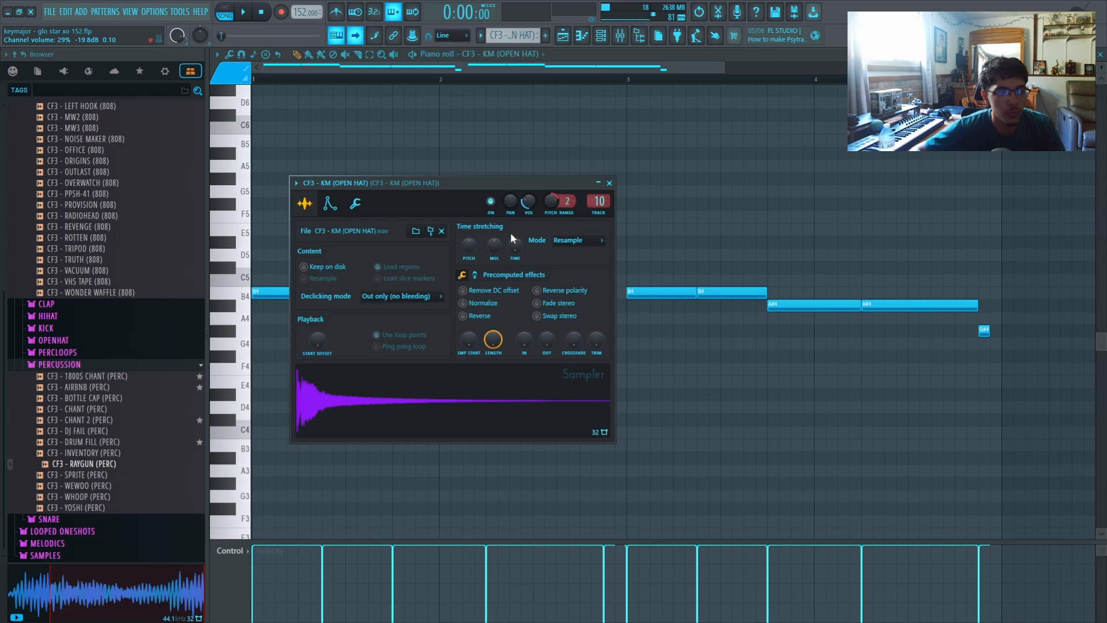
click(431, 231)
scroll(138, 378, down, 4)
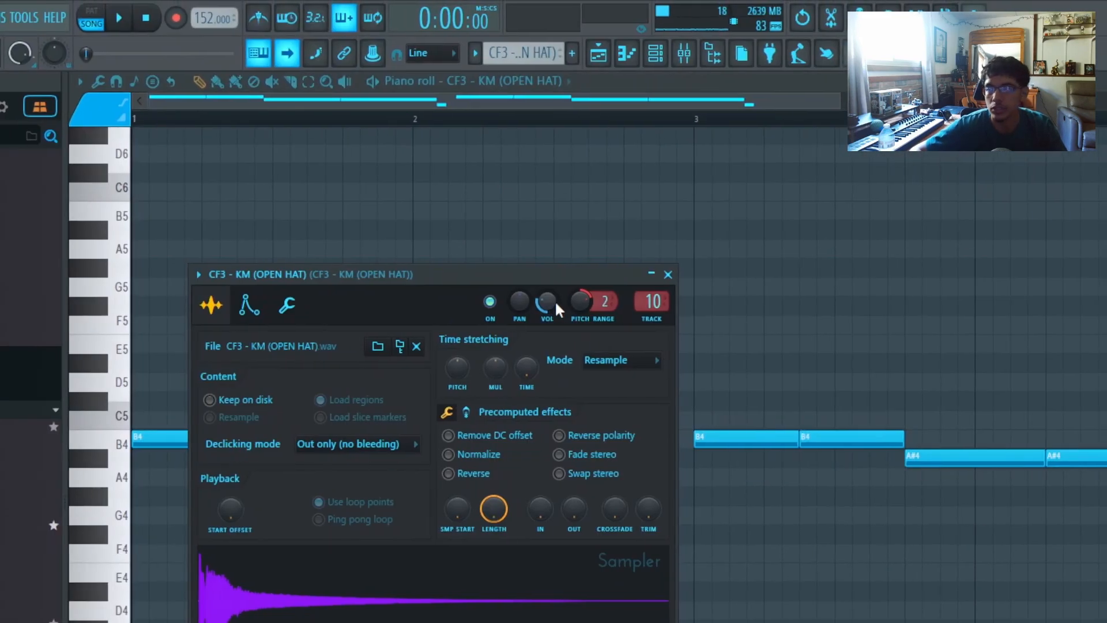
key(Escape)
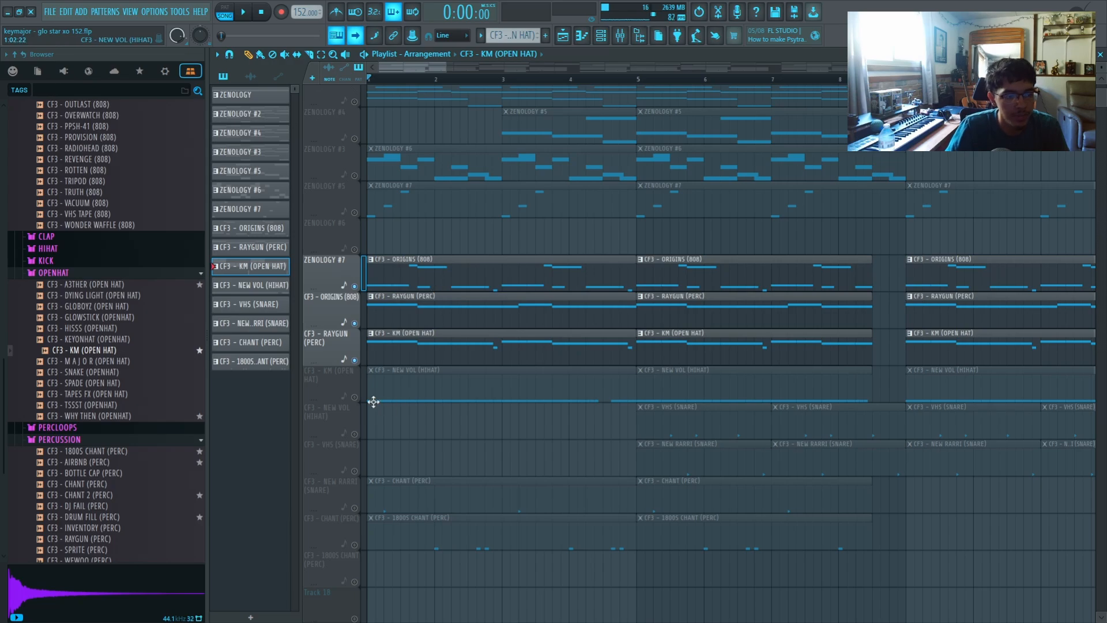
Unmute the playlist tracks holding the NEW VOL (HIHAT), CHANT (PERC) and 1800S CHANT (PERC) clips
click(356, 396)
click(355, 507)
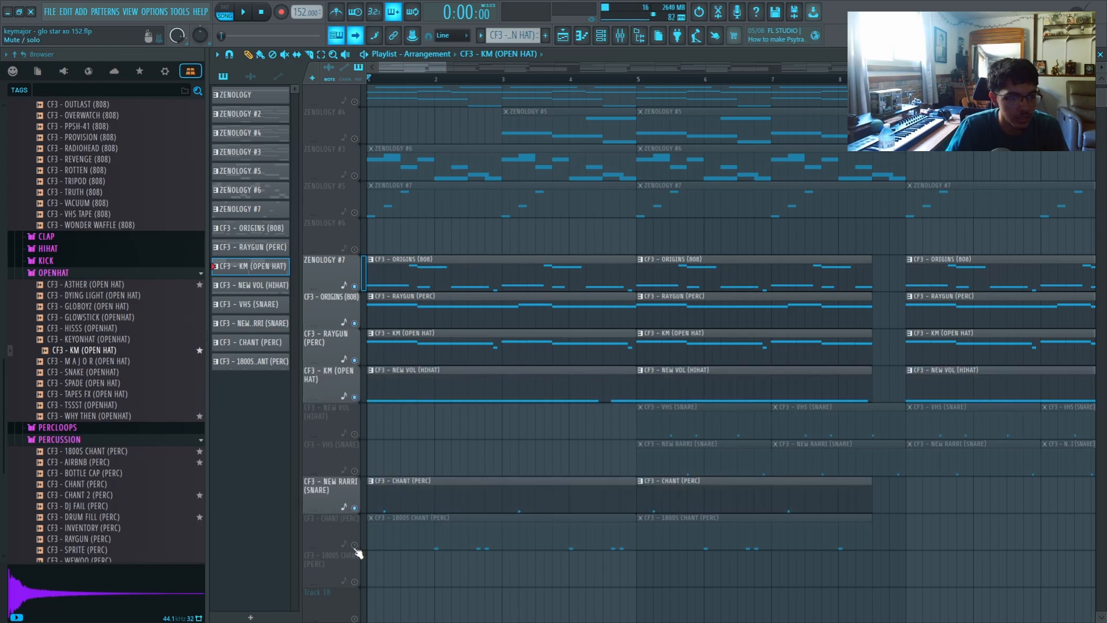
click(354, 545)
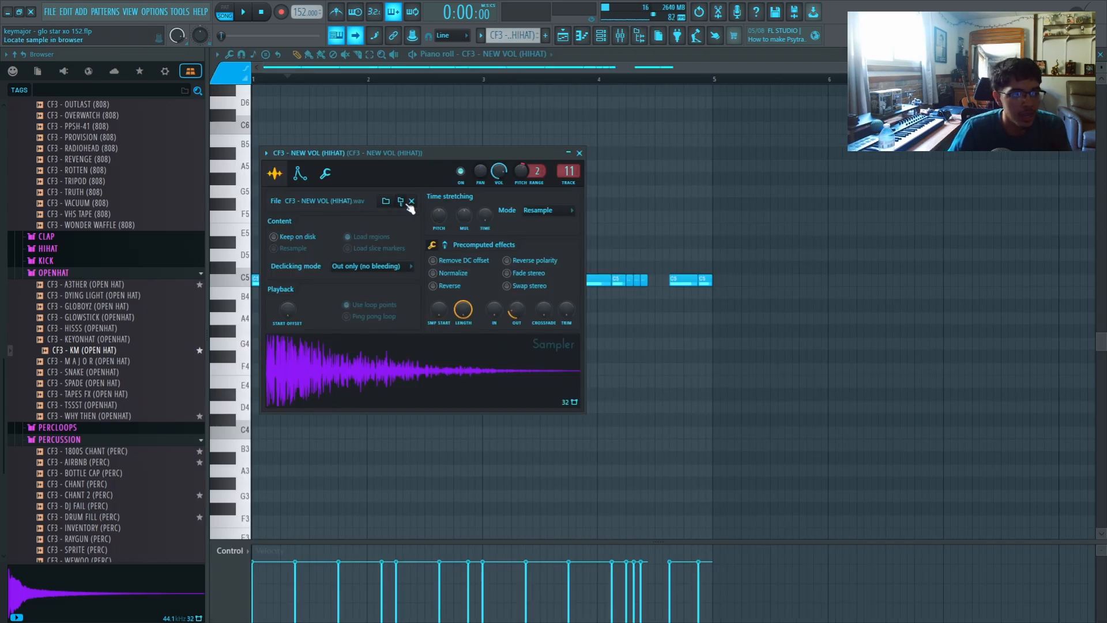
Locate the CF3 - NEW VOL (HIHAT) sample in the browser and view the Effectrix effect on its mixer track
click(404, 203)
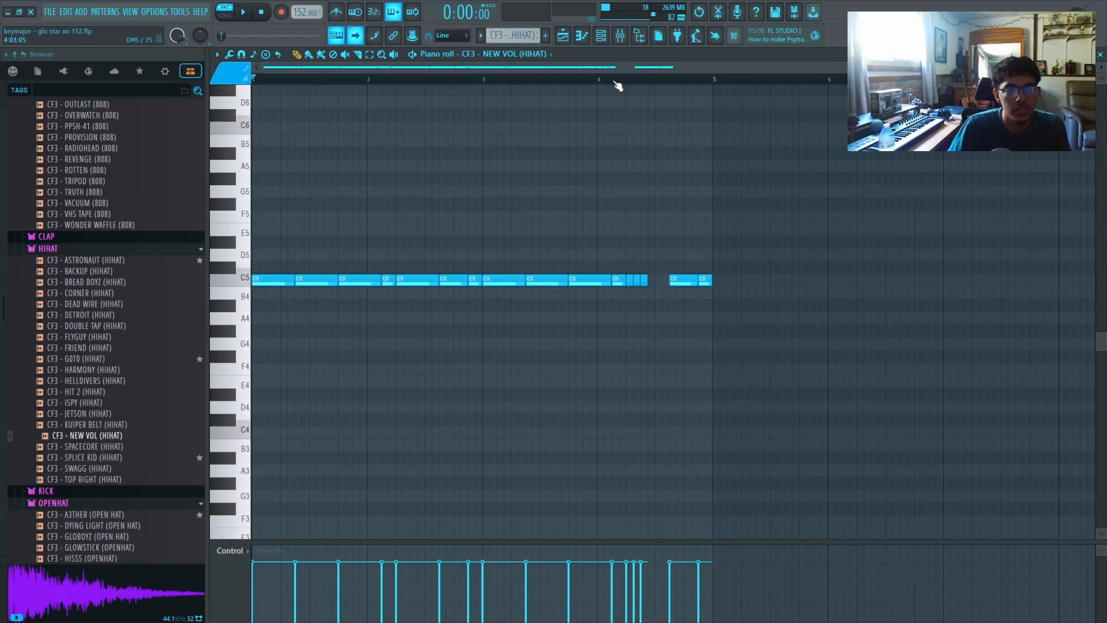
click(619, 40)
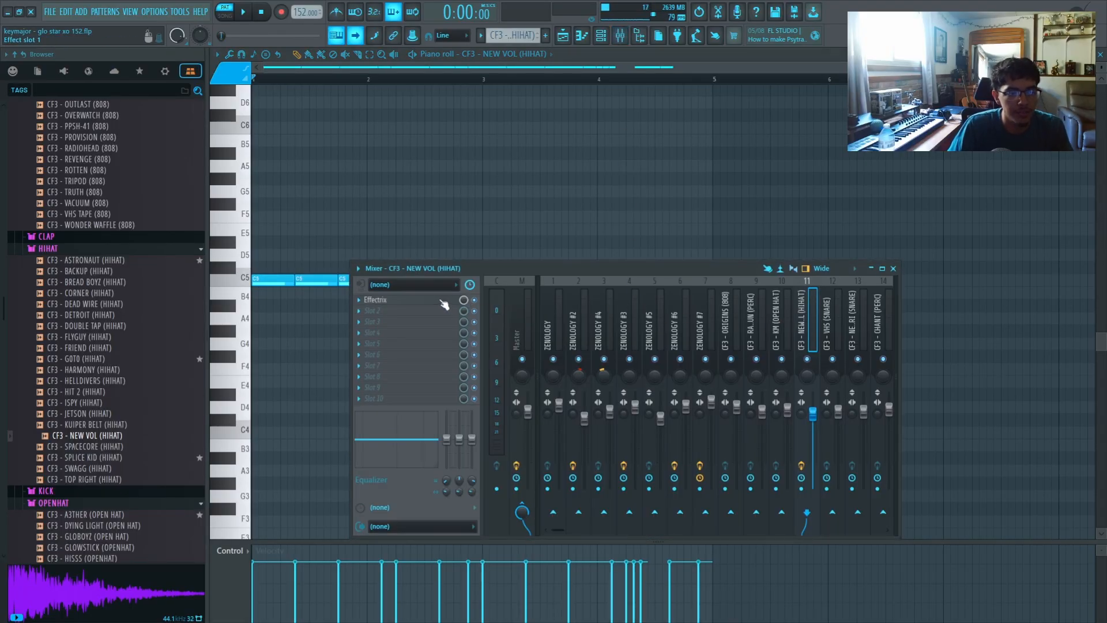
click(444, 302)
click(618, 263)
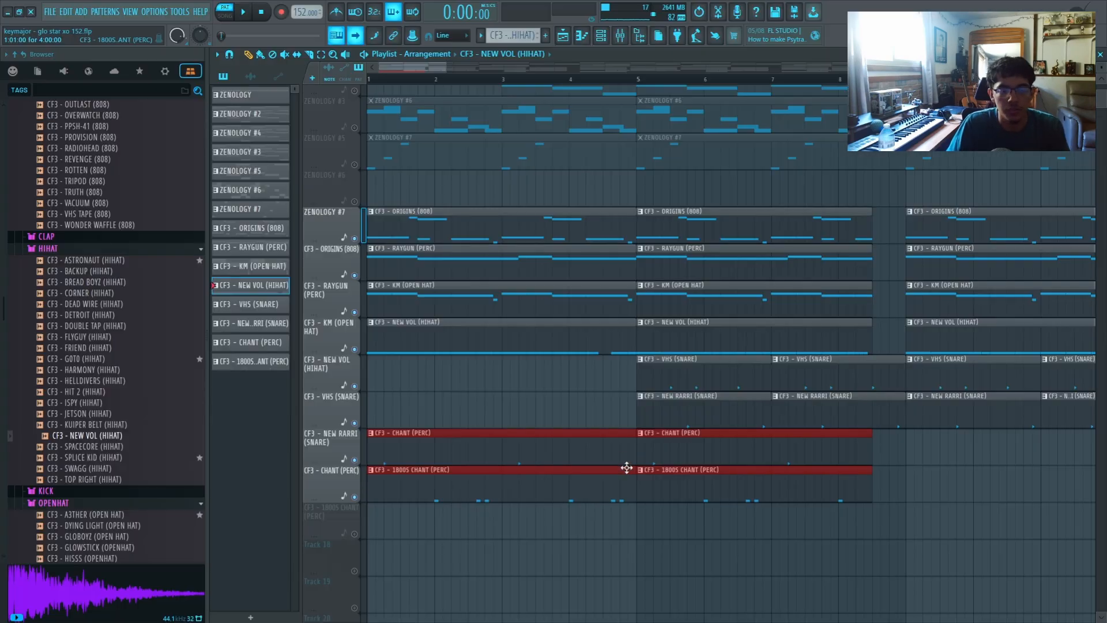
Review the drum channels in the channel rack and mixer, including the NEW VOL (HIHAT) mixer track, and close the windows
scroll(692, 484, right, 3)
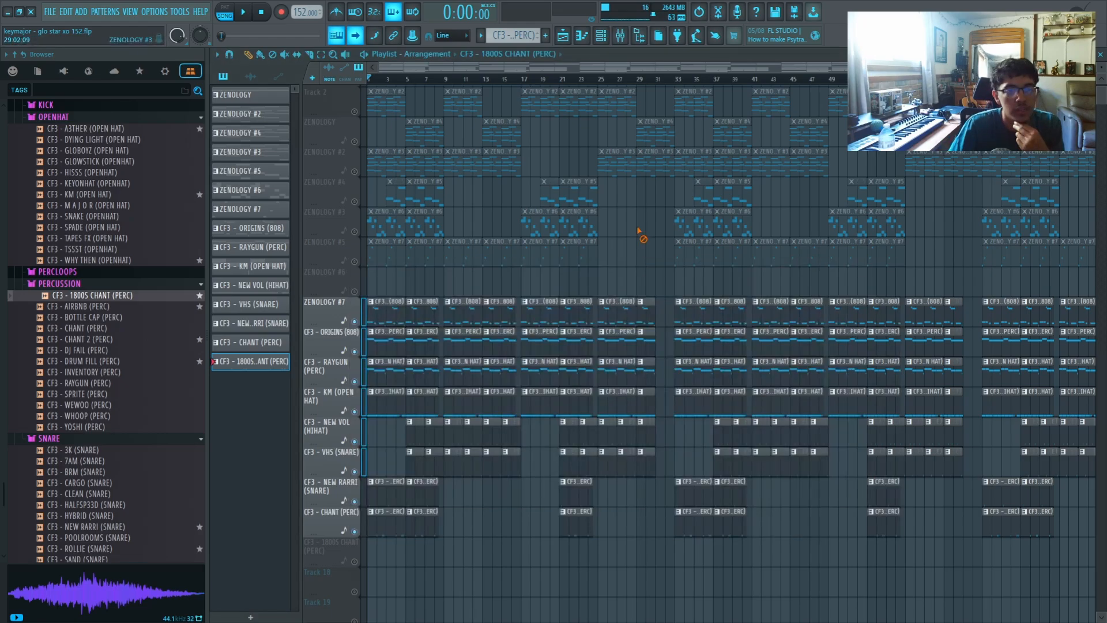
click(607, 37)
click(607, 37)
click(620, 37)
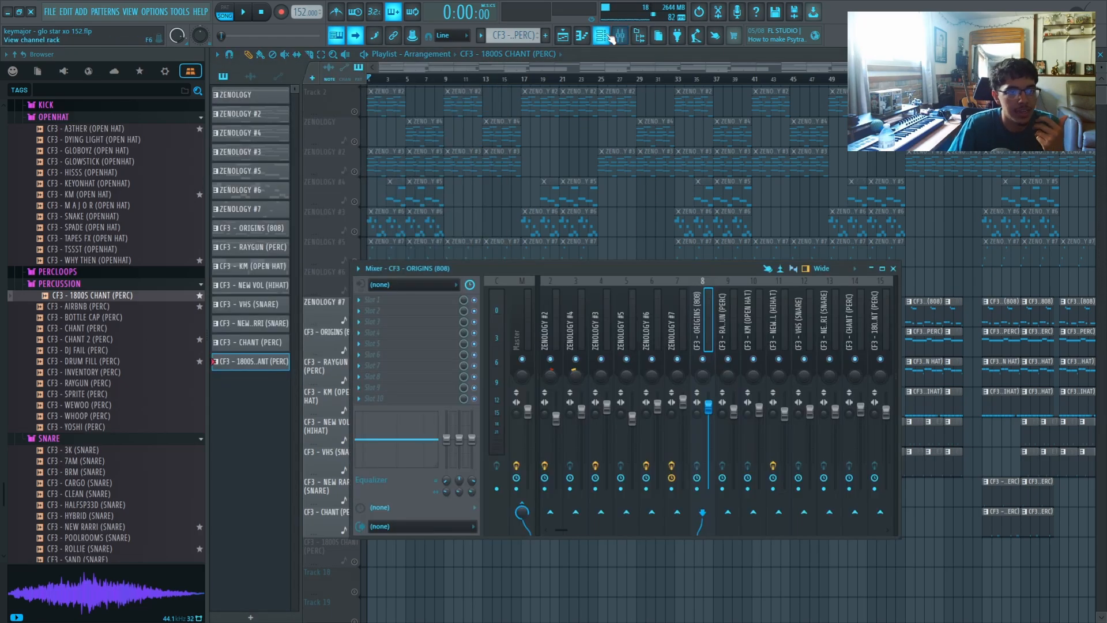
click(607, 37)
click(702, 323)
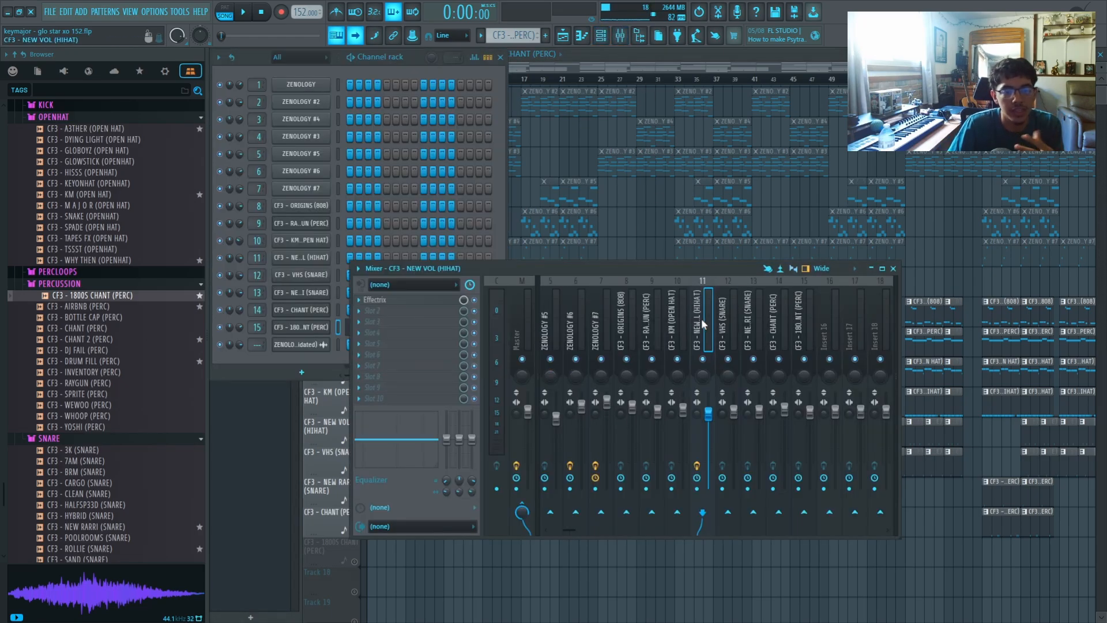
key(F12)
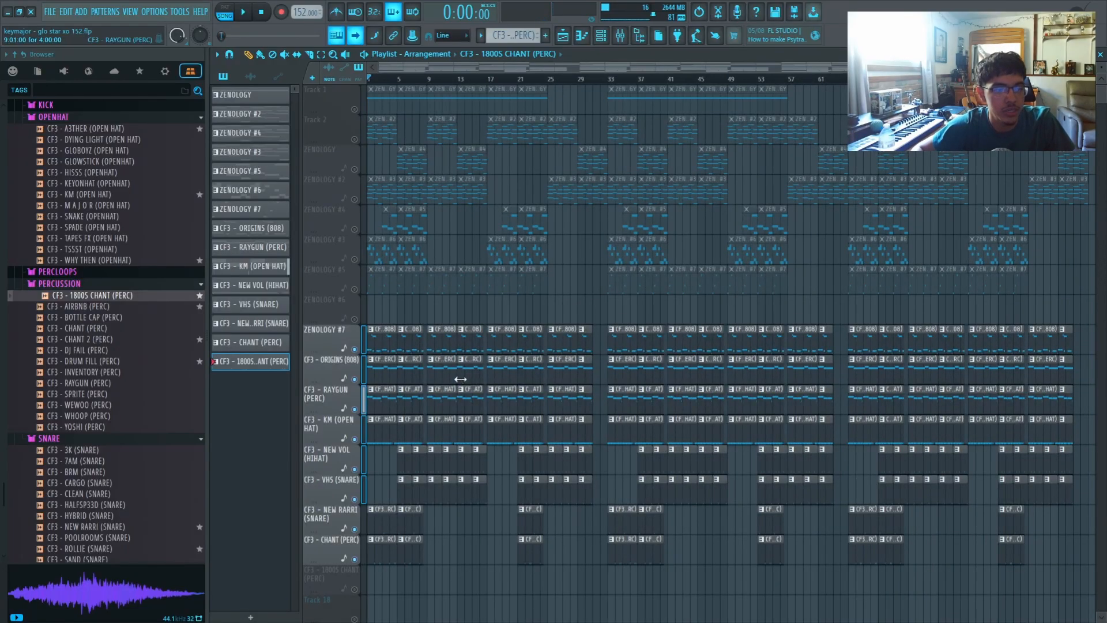
Examine how the 808, percussion, hat and snare patterns are arranged across the playlist
scroll(425, 414, up, 2)
drag(430, 394, 490, 332)
scroll(469, 331, down, 3)
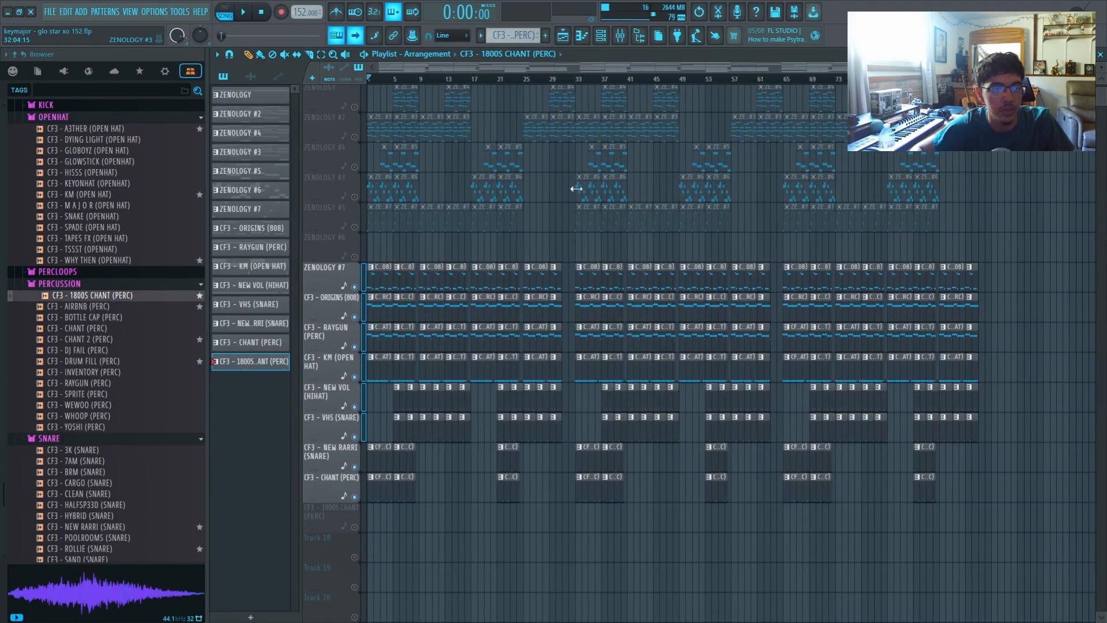
Open the Fruity soft clipper on the Master mixer track to view its settings
click(626, 39)
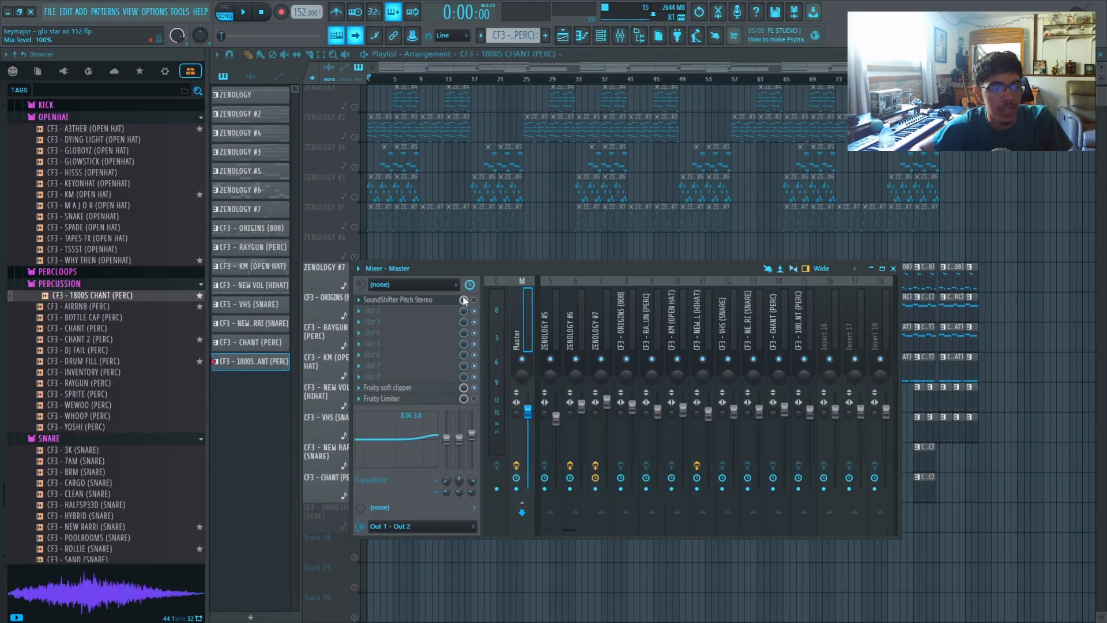
click(438, 387)
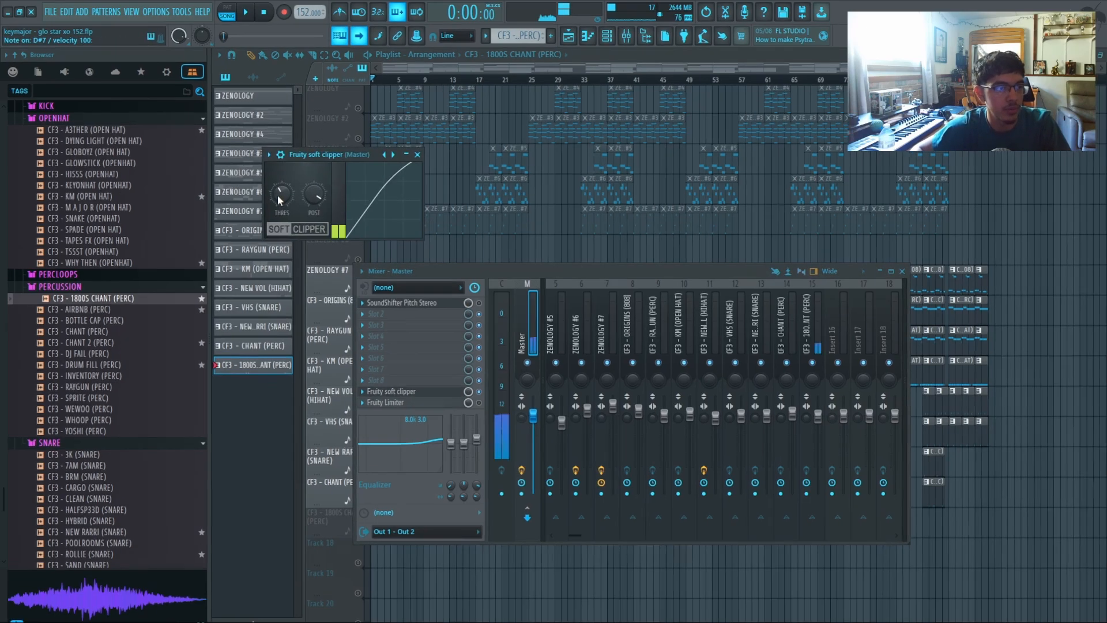